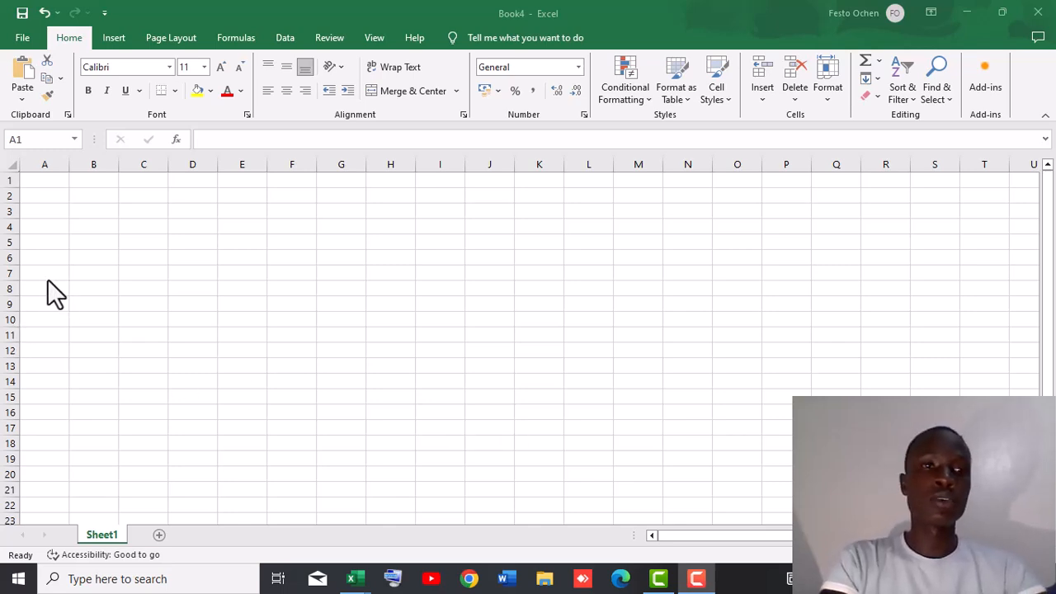
Step: Enter the column heading NAME in capital letters in cell A1
{"action": "double_click", "coordinate": [38, 177]}
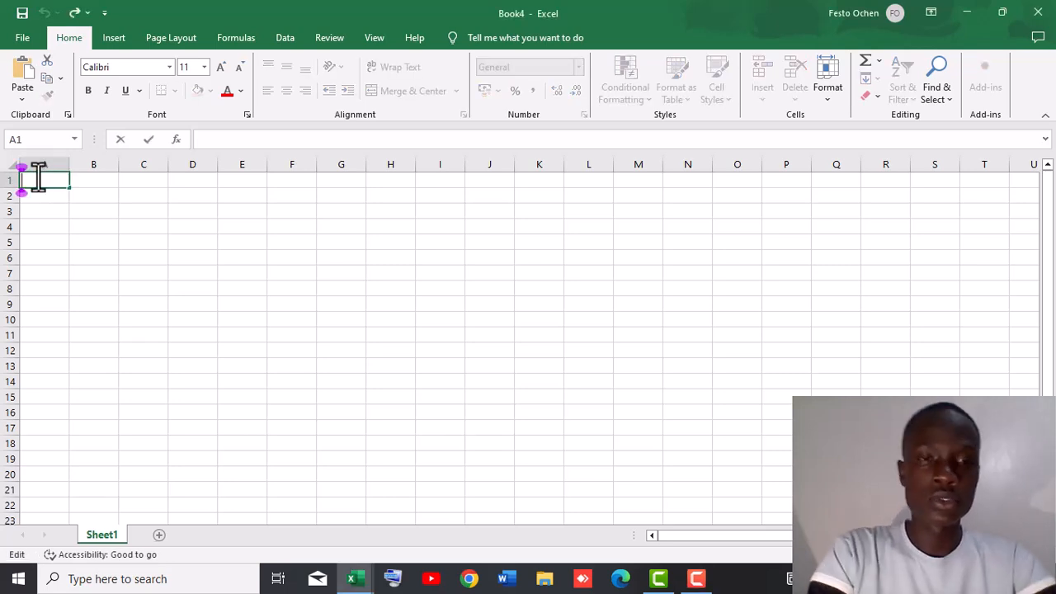
{"action": "type", "text": "name"}
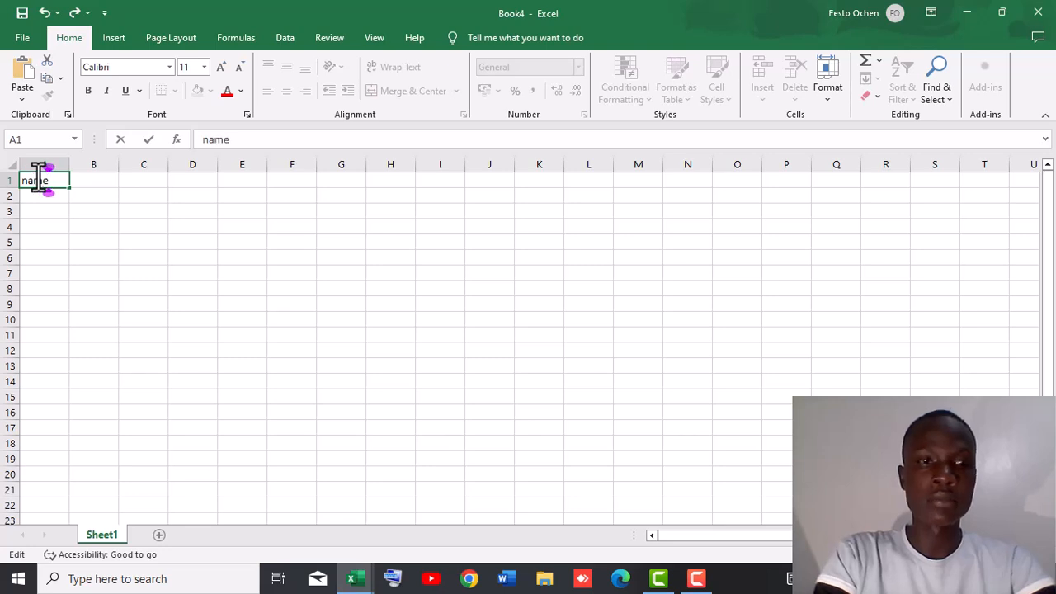
{"action": "key", "text": "BackSpace"}
{"action": "key", "text": "BackSpace"}
{"action": "key", "text": "BackSpace"}
{"action": "key", "text": "BackSpace"}
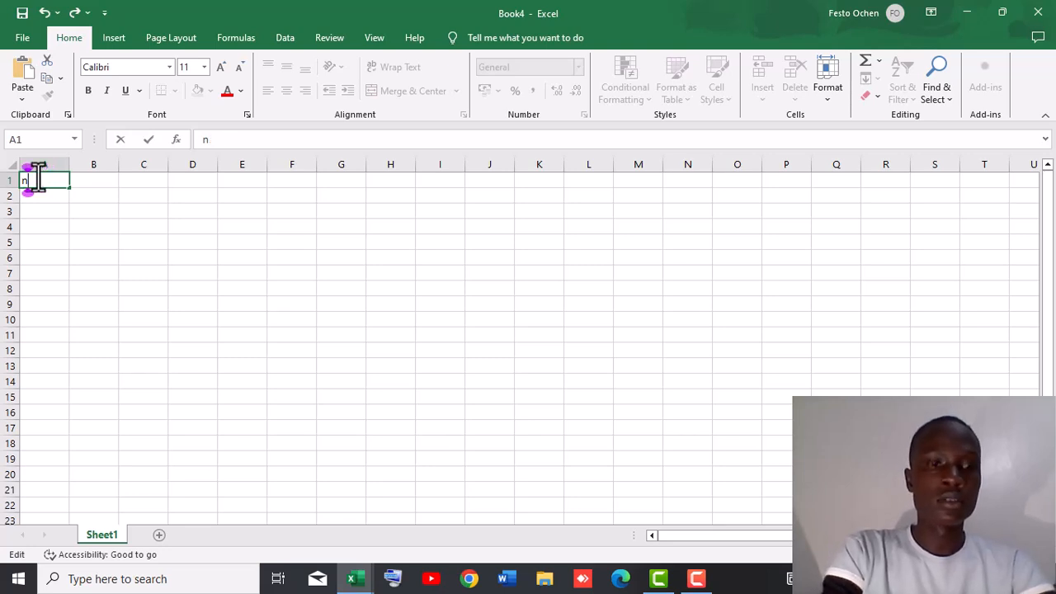
{"action": "type", "text": "NAME"}
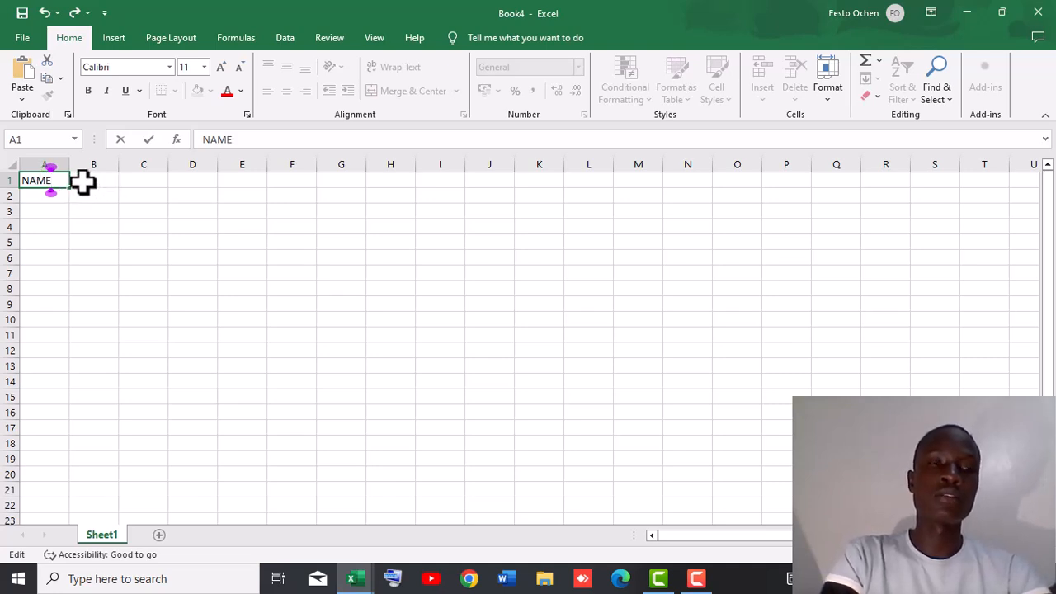
Step: Enter the subject headings BIO, CHEM, MATHS, GP and ICT in cells B1 to F1
{"action": "left_click", "coordinate": [83, 183]}
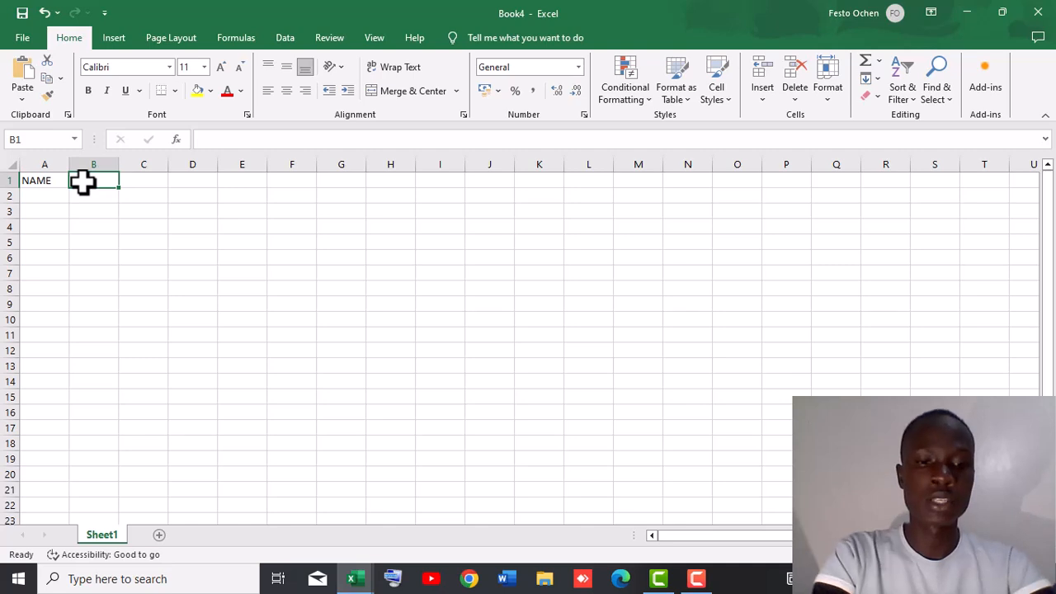
{"action": "type", "text": "BIO"}
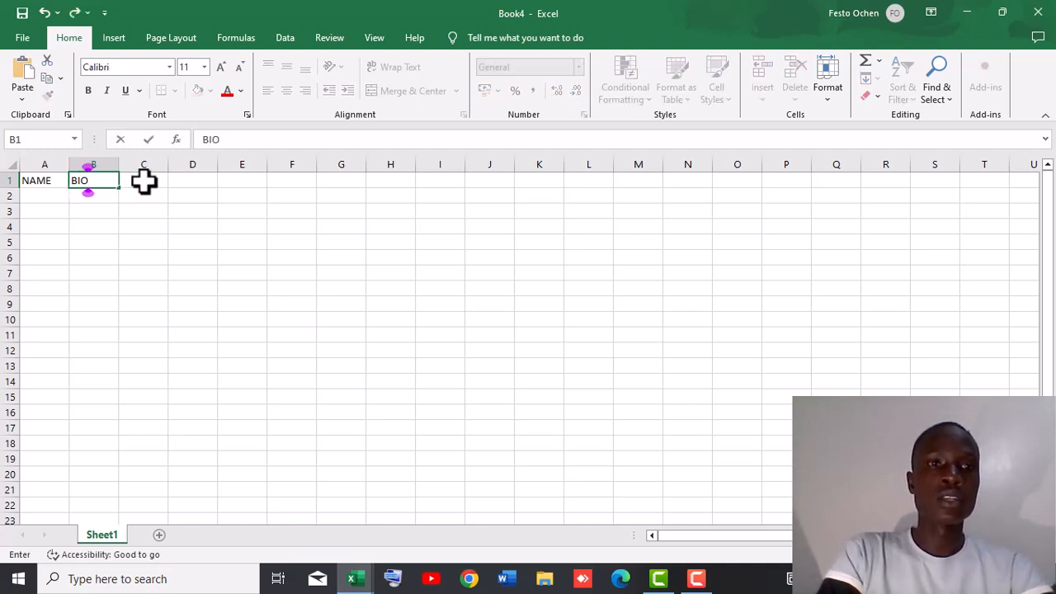
{"action": "left_click", "coordinate": [143, 182]}
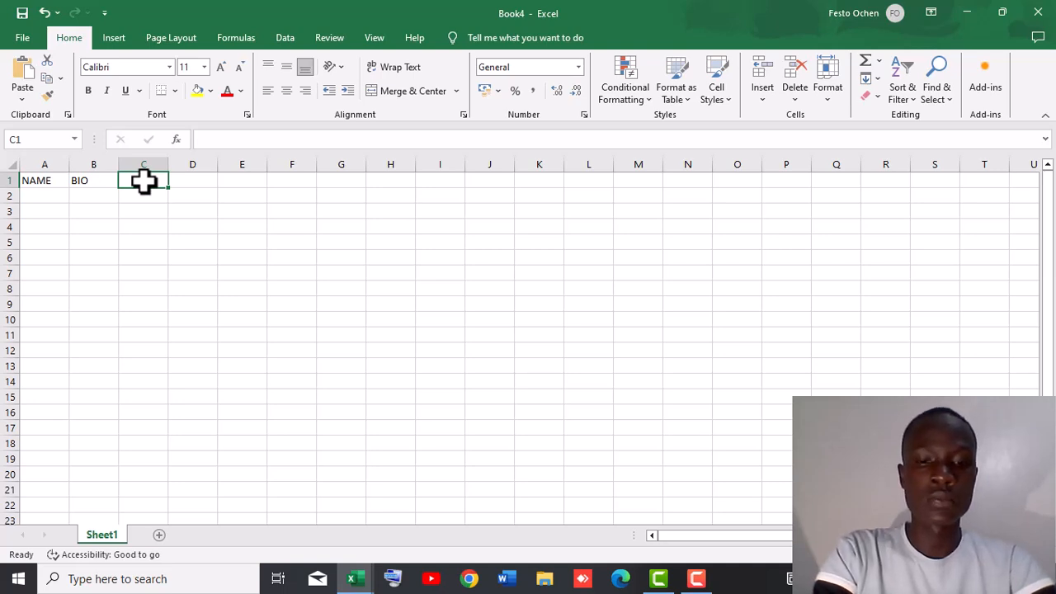
{"action": "type", "text": "CHEM"}
{"action": "left_click", "coordinate": [196, 181]}
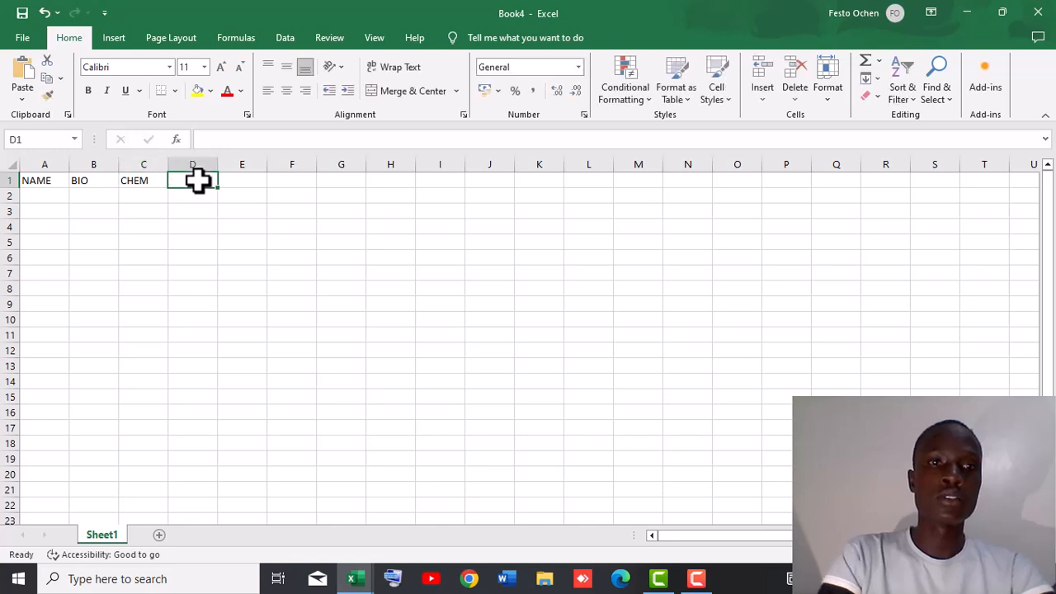
{"action": "type", "text": "MATHS"}
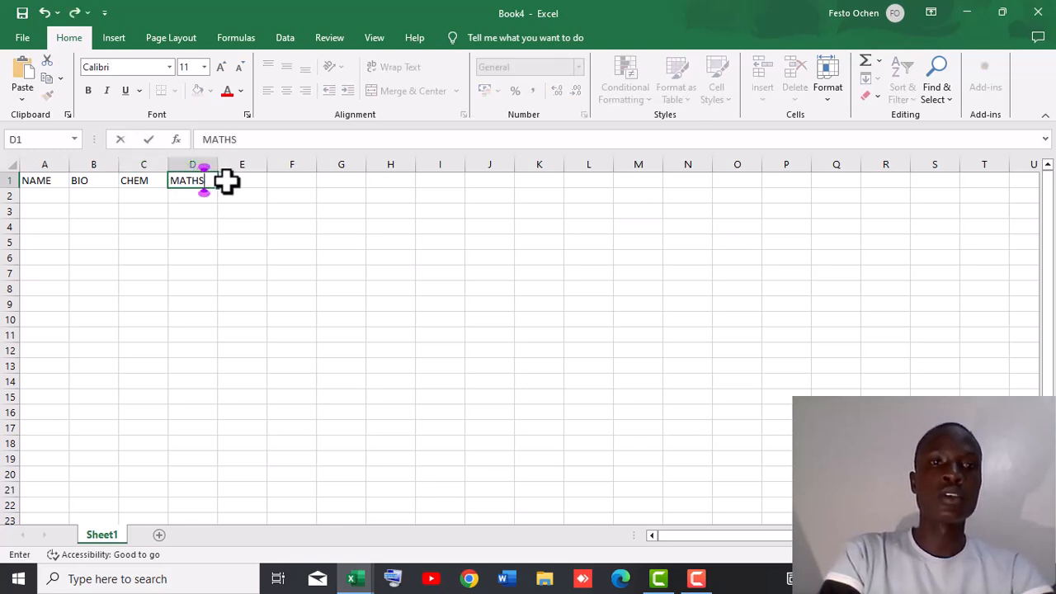
{"action": "left_click", "coordinate": [226, 181]}
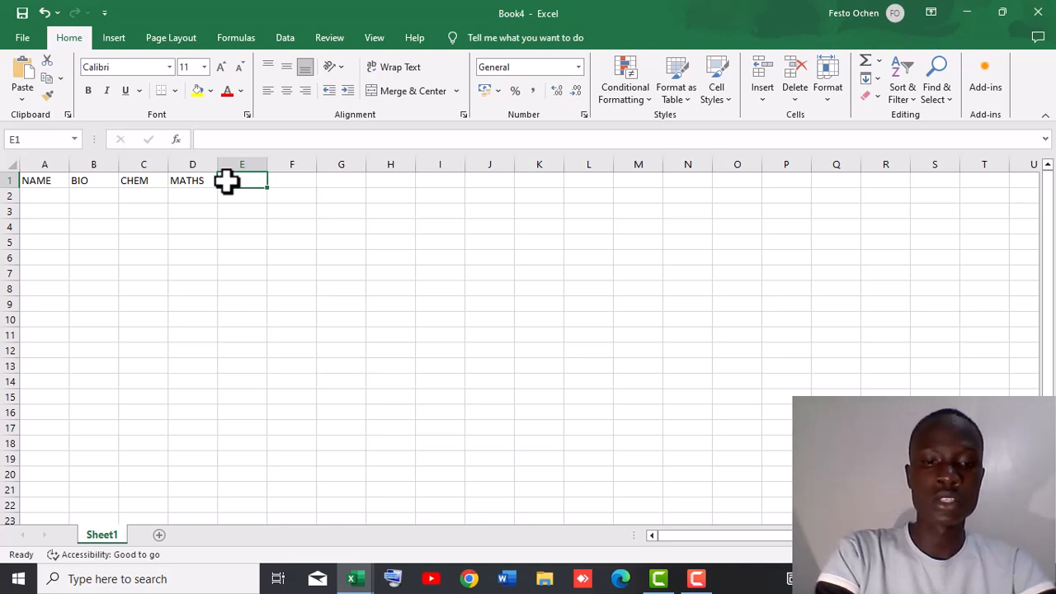
{"action": "type", "text": "GP"}
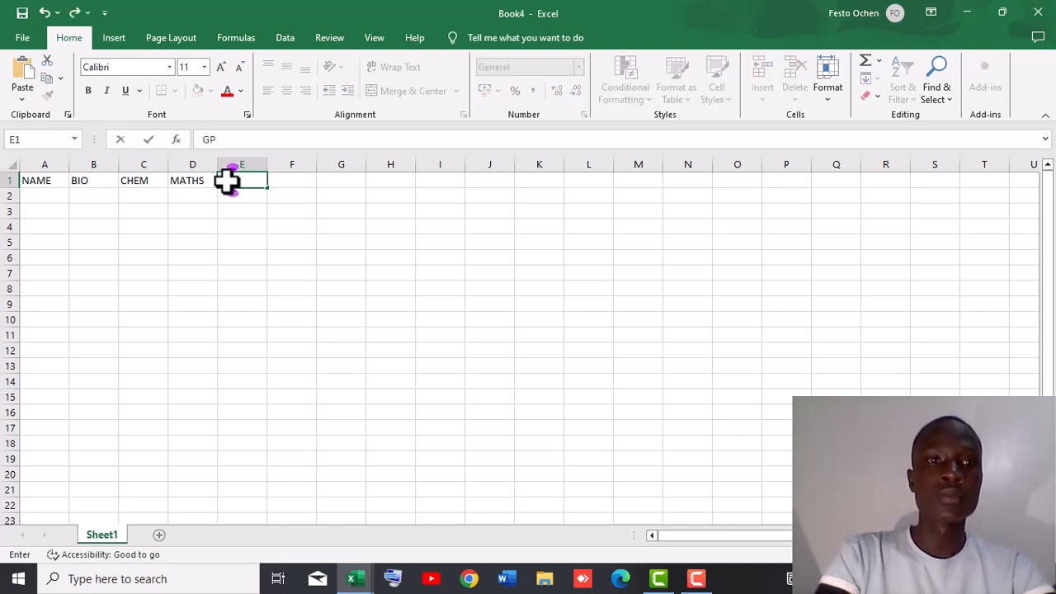
{"action": "left_click", "coordinate": [276, 182]}
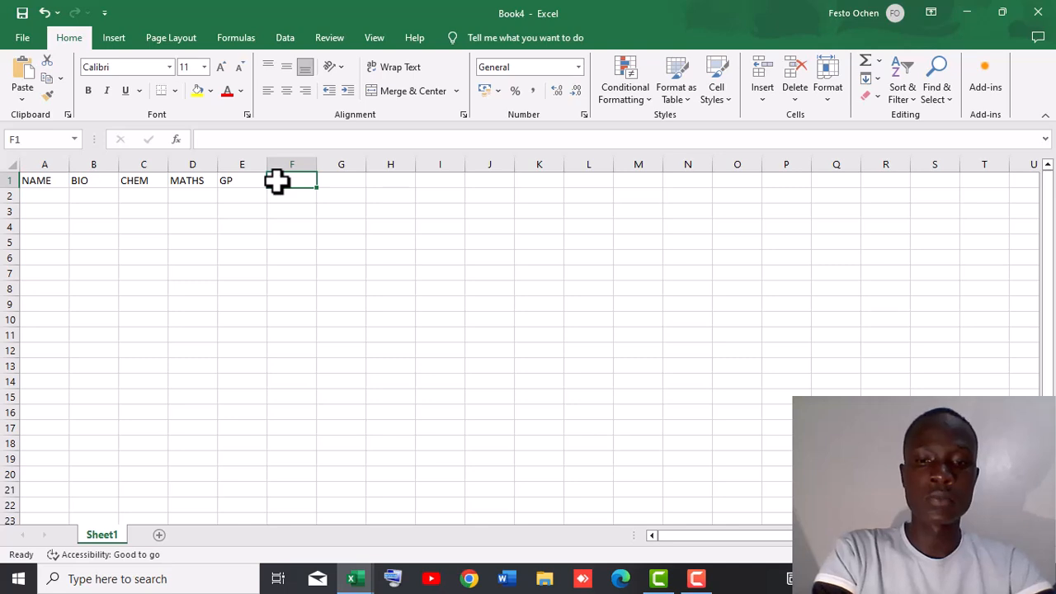
{"action": "type", "text": "ICT"}
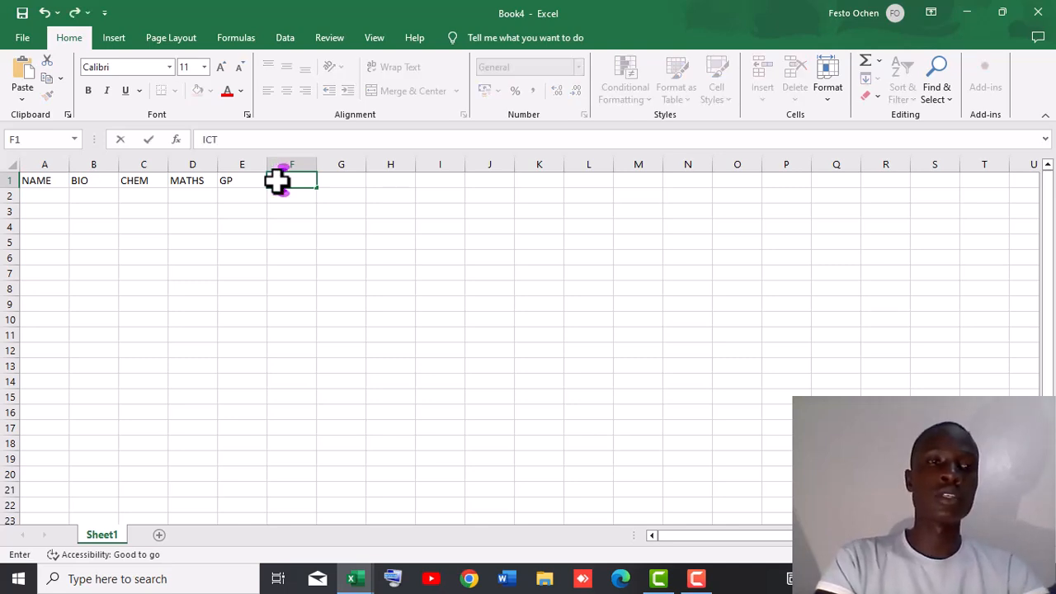
Step: Fill in the first three students' names in capitals in cells A2 to A4 under NAME
{"action": "left_click", "coordinate": [38, 198]}
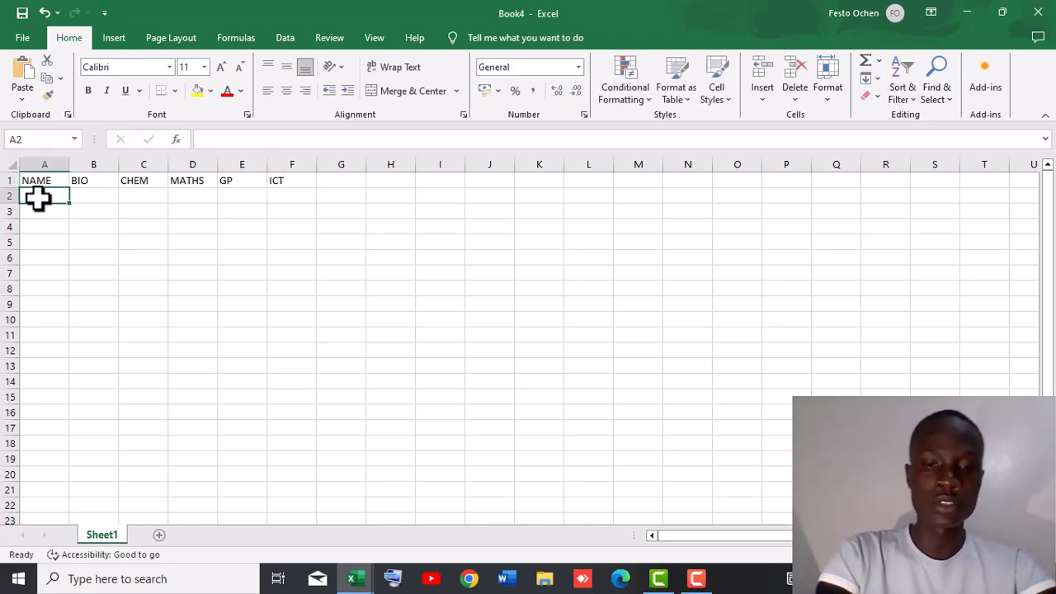
{"action": "type", "text": "MANGOLI"}
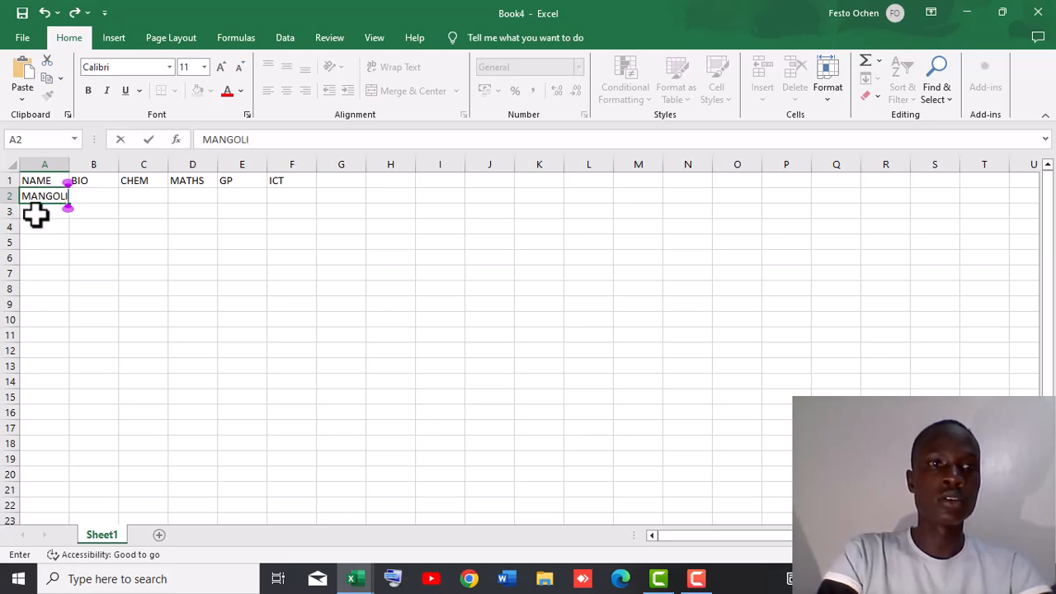
{"action": "left_click", "coordinate": [36, 212]}
{"action": "type", "text": "J"}
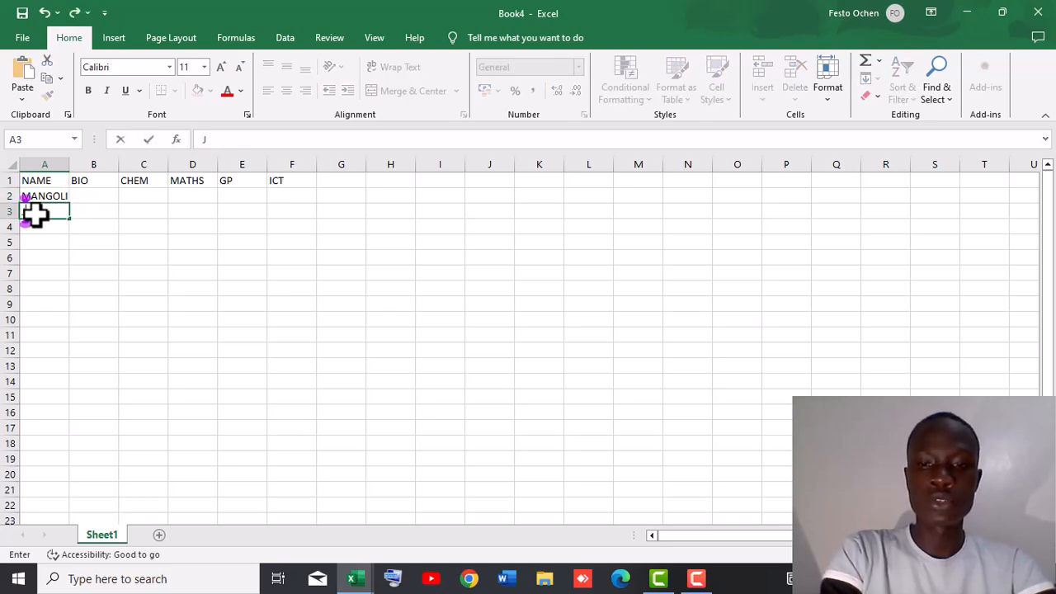
{"action": "type", "text": "OSHU"}
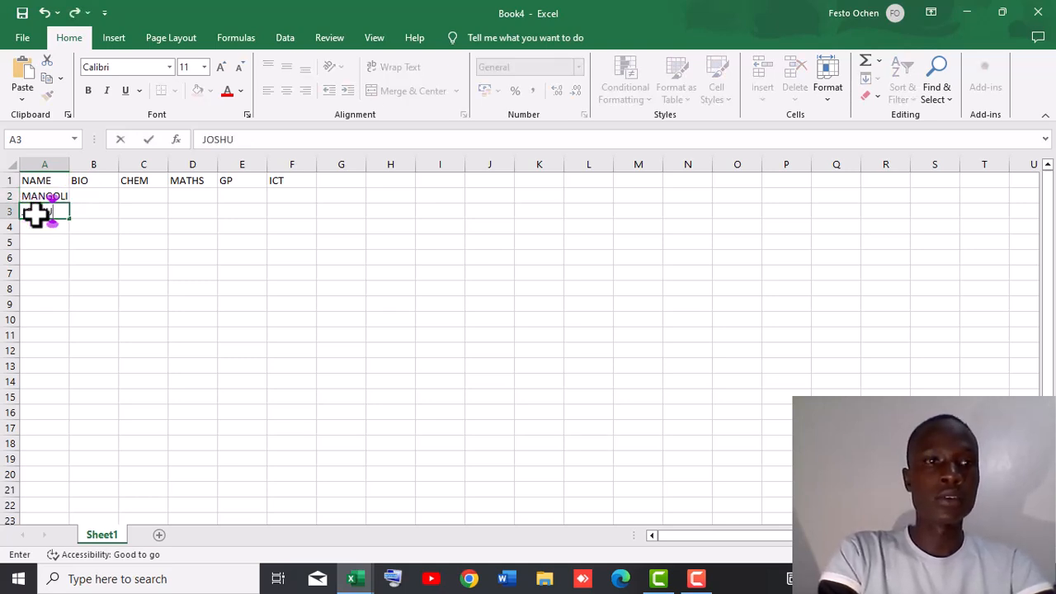
{"action": "type", "text": "A"}
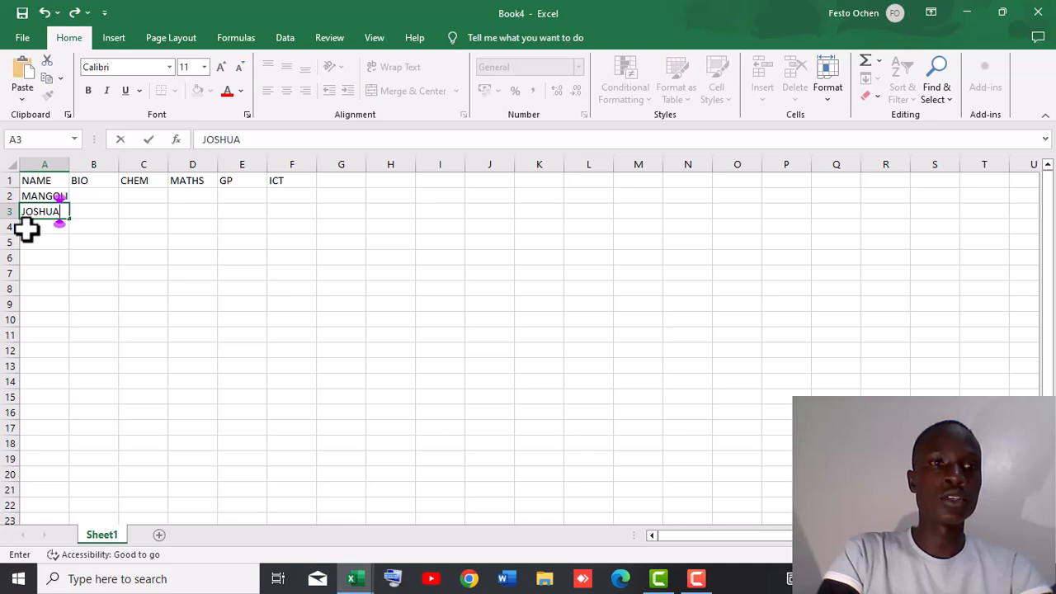
{"action": "left_click", "coordinate": [27, 229]}
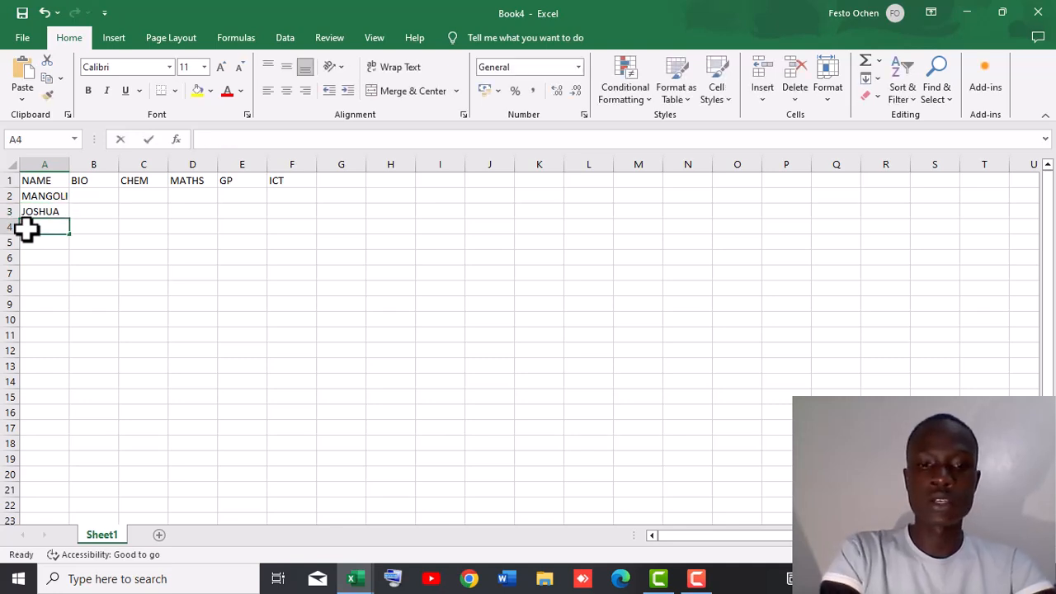
{"action": "type", "text": "KENDR"}
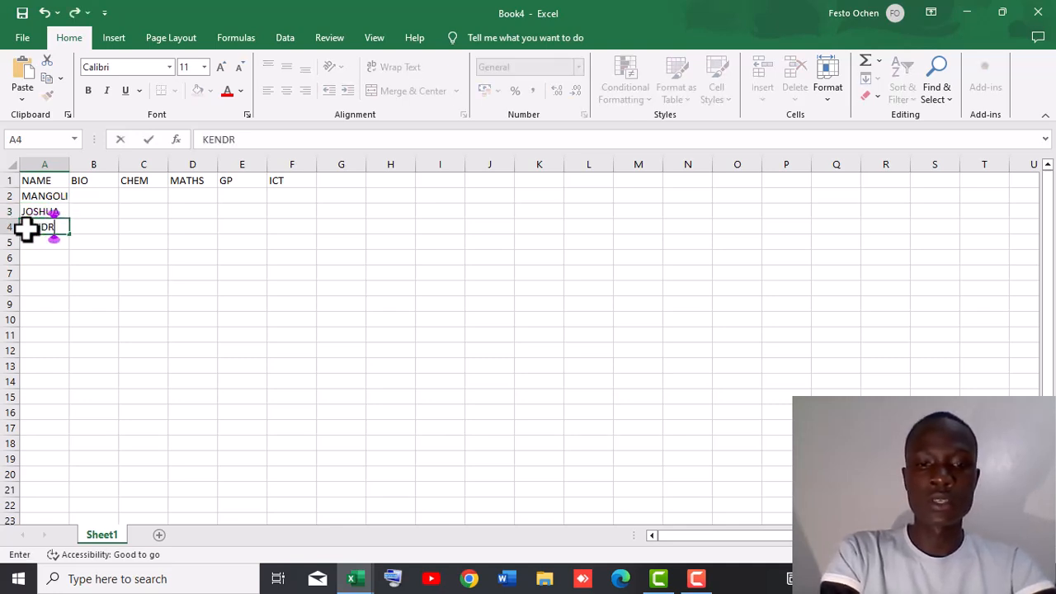
{"action": "type", "text": "ICKS"}
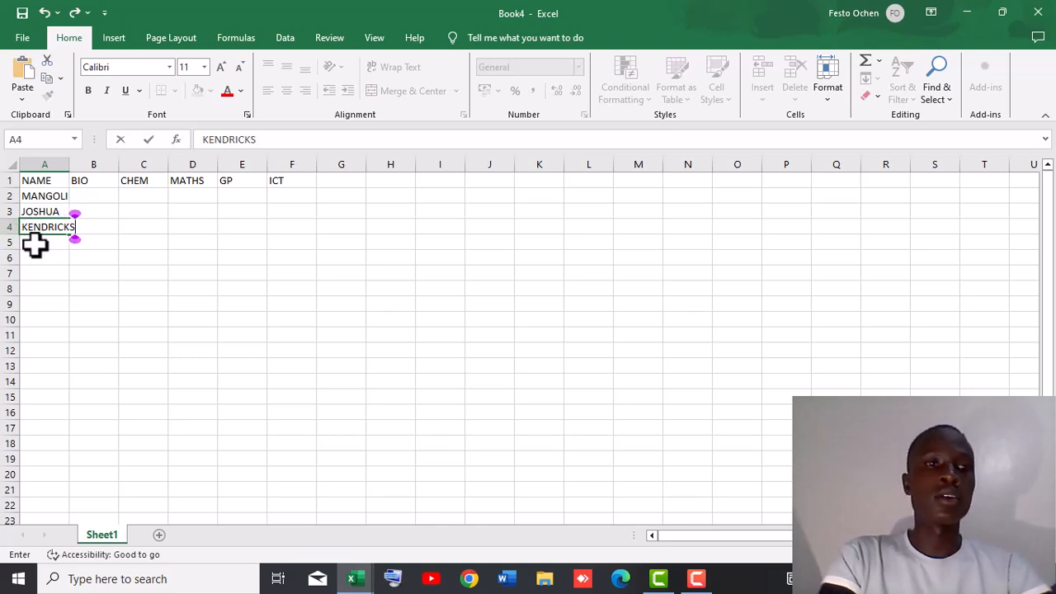
Step: Fill in three more students' names in capitals in cells A5 to A7
{"action": "left_click", "coordinate": [36, 243]}
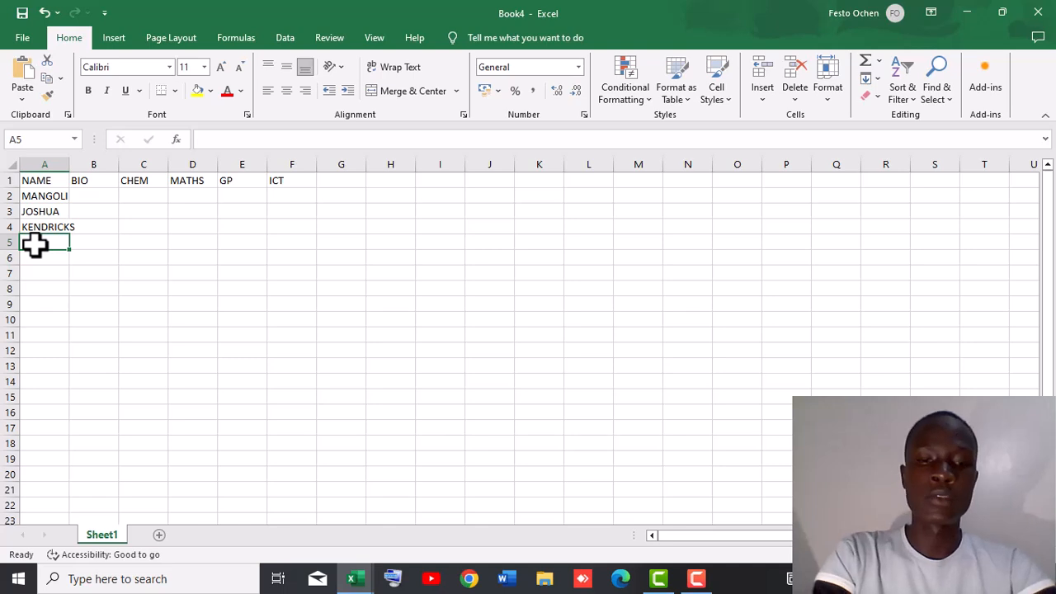
{"action": "type", "text": "TRACY"}
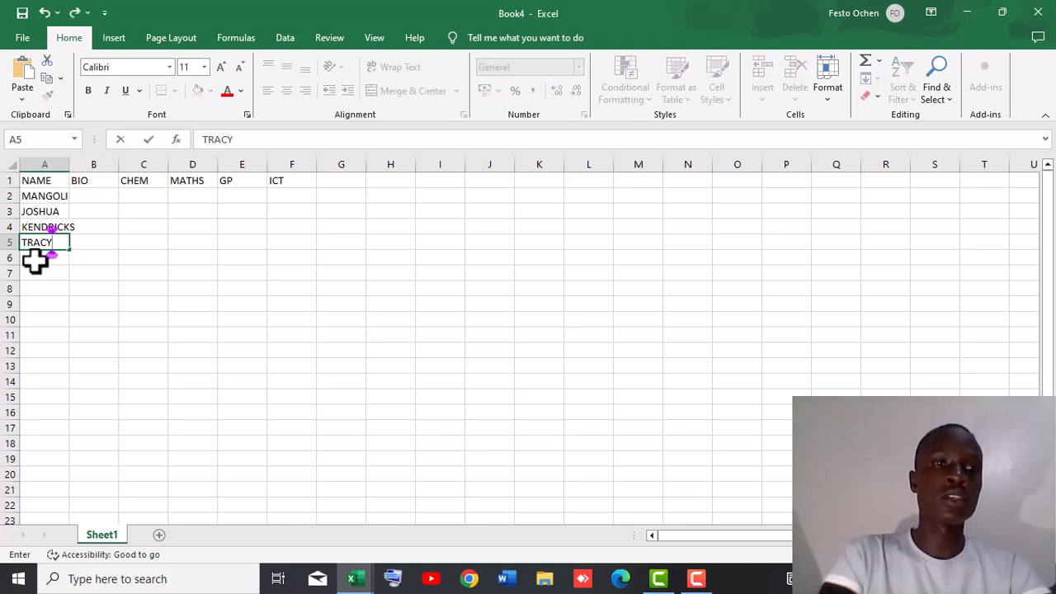
{"action": "left_click", "coordinate": [35, 260]}
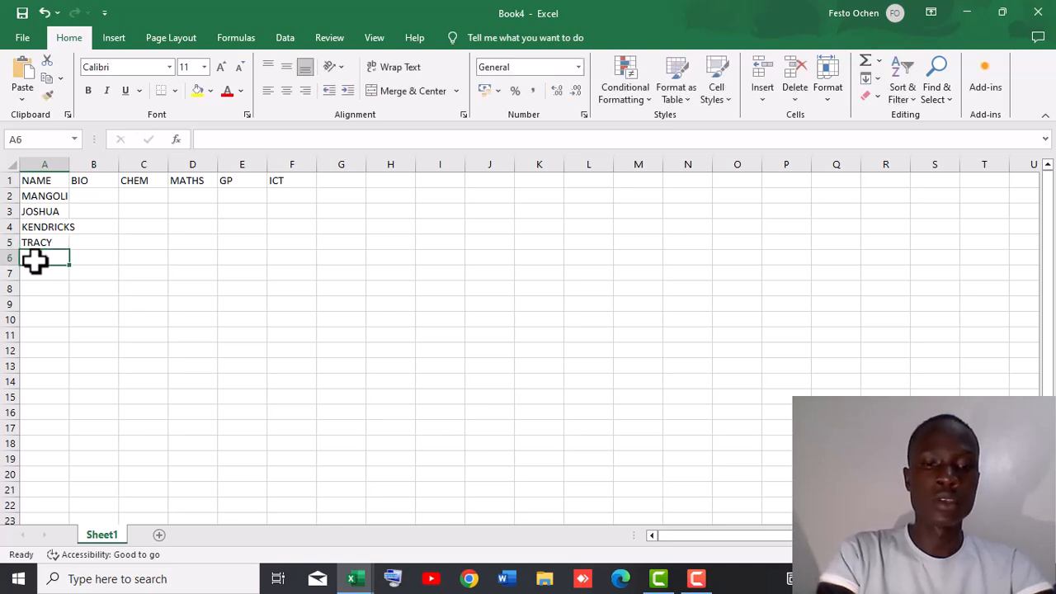
{"action": "type", "text": "MARK"}
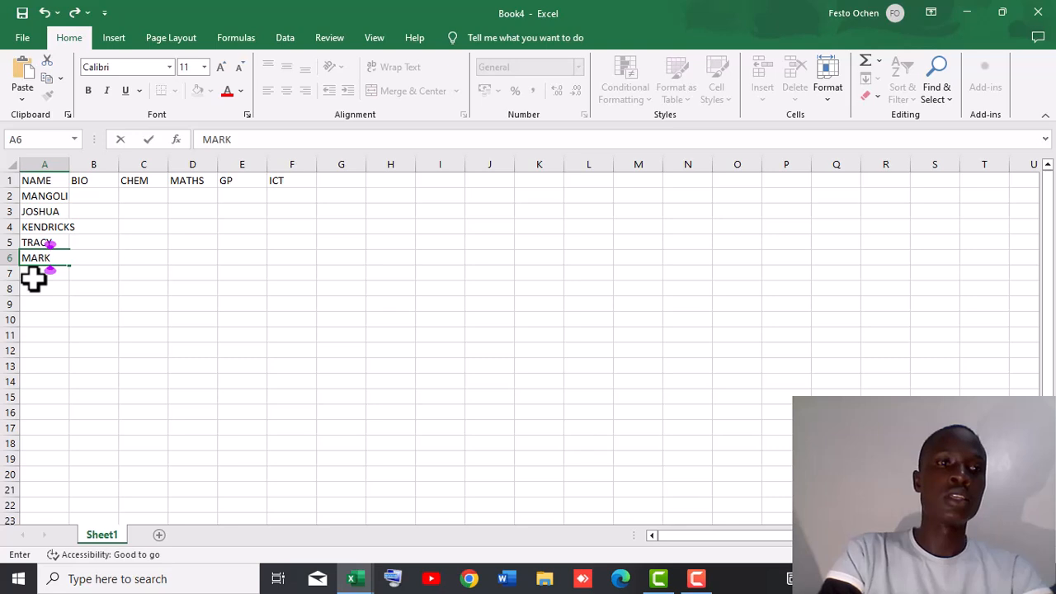
{"action": "left_click", "coordinate": [33, 277]}
{"action": "type", "text": "L"}
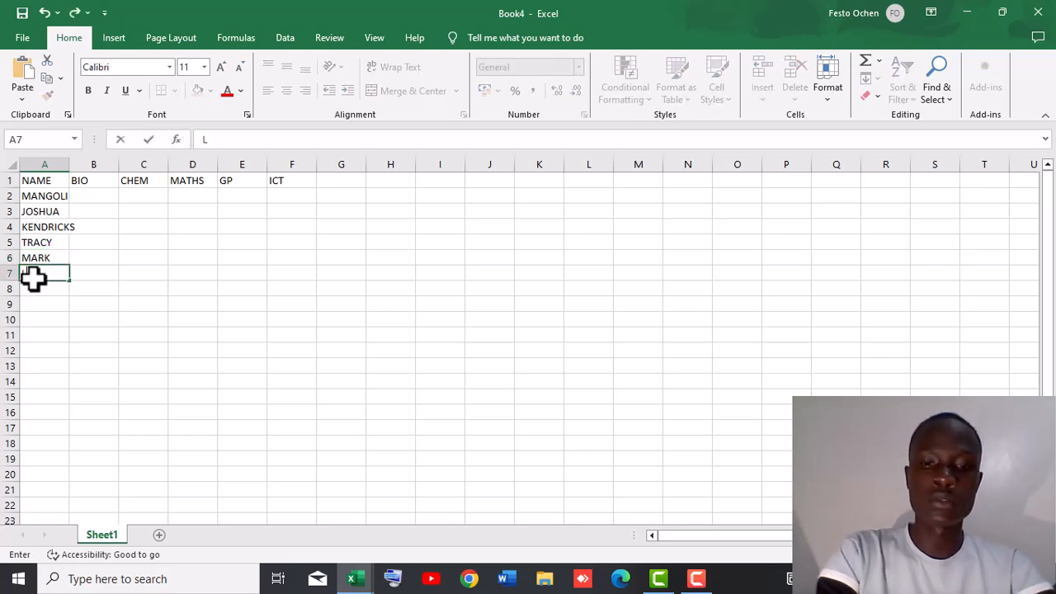
{"action": "type", "text": "UCKY"}
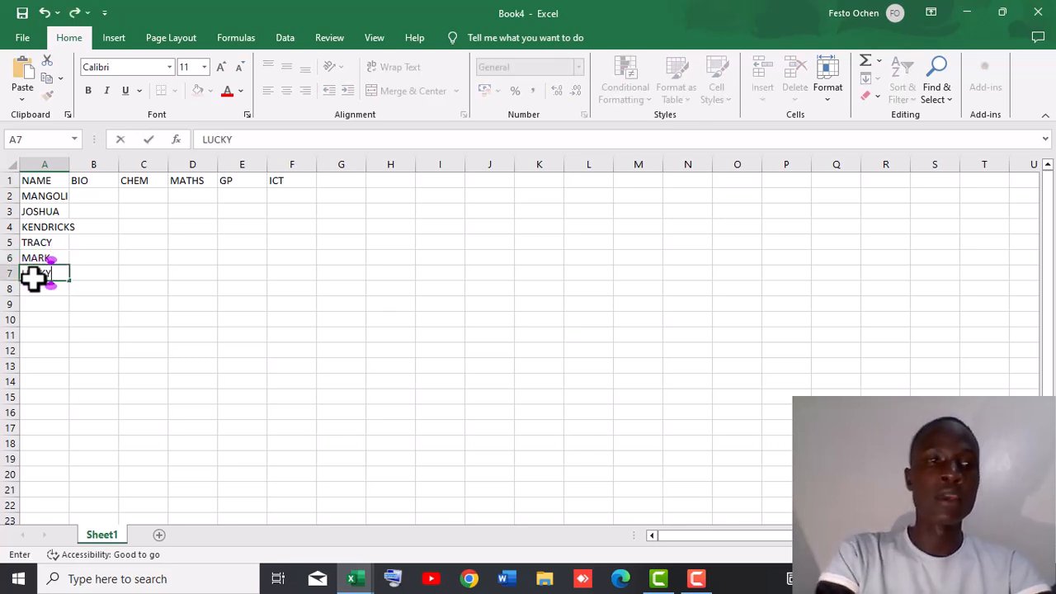
{"action": "left_click", "coordinate": [80, 195]}
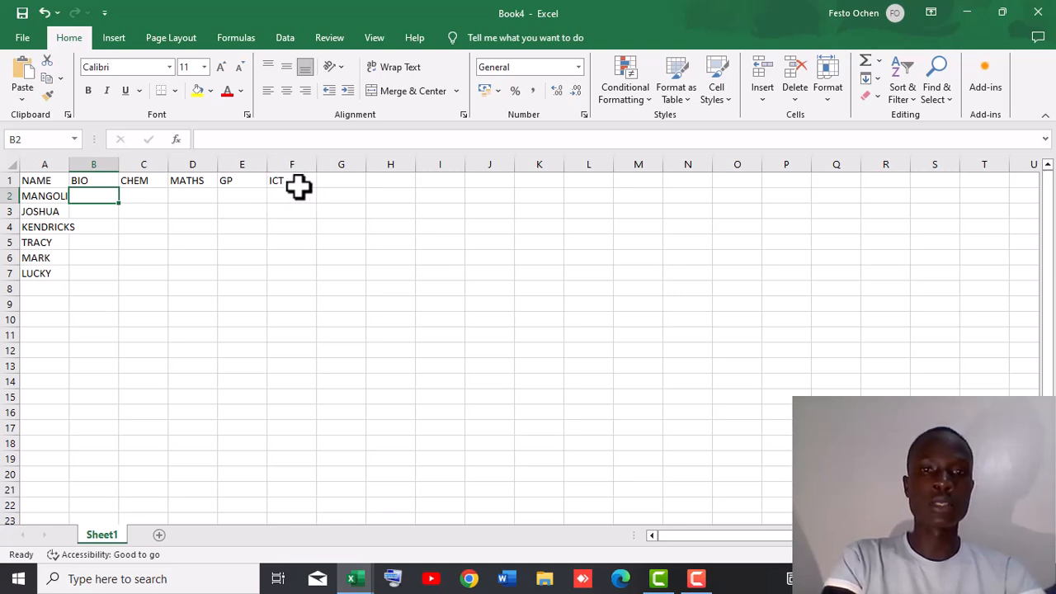
Step: Add the headings TOTAL in cell G1 and AVERAGE in cell H1, after the subject columns
{"action": "left_click", "coordinate": [327, 187]}
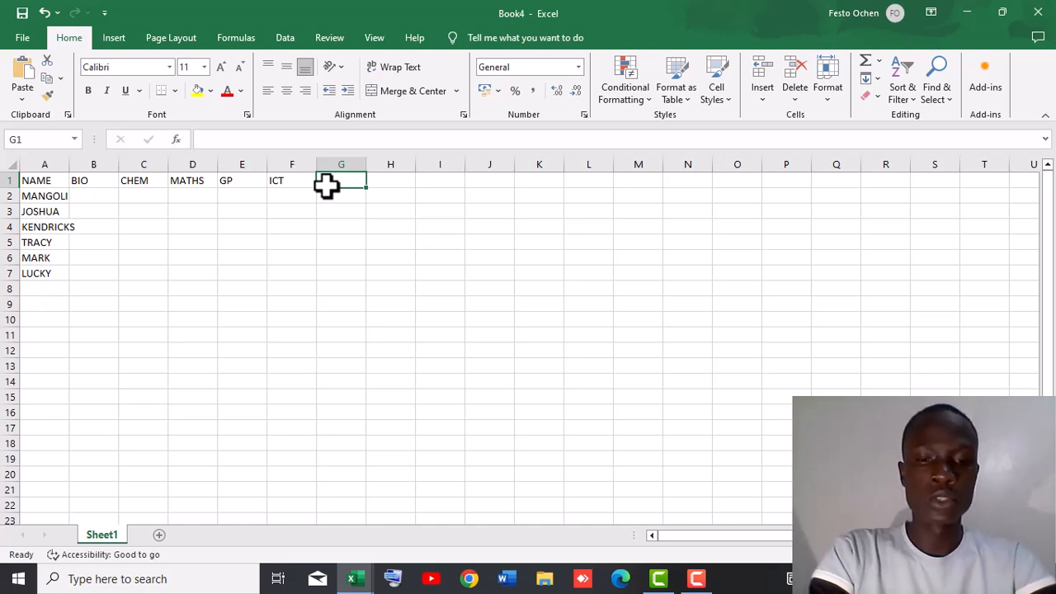
{"action": "type", "text": "TOTAL"}
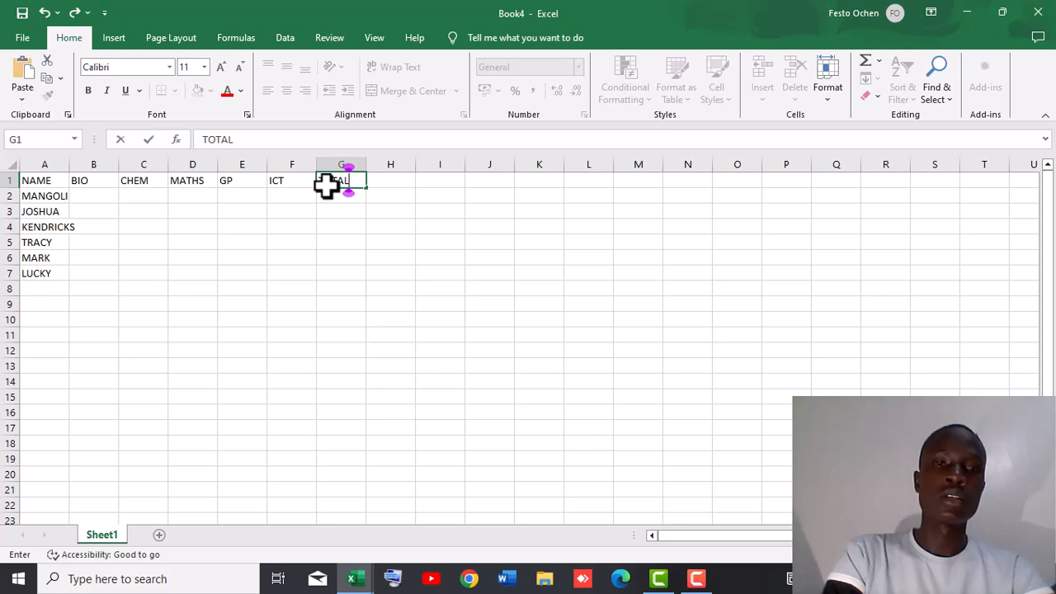
{"action": "left_click", "coordinate": [385, 182]}
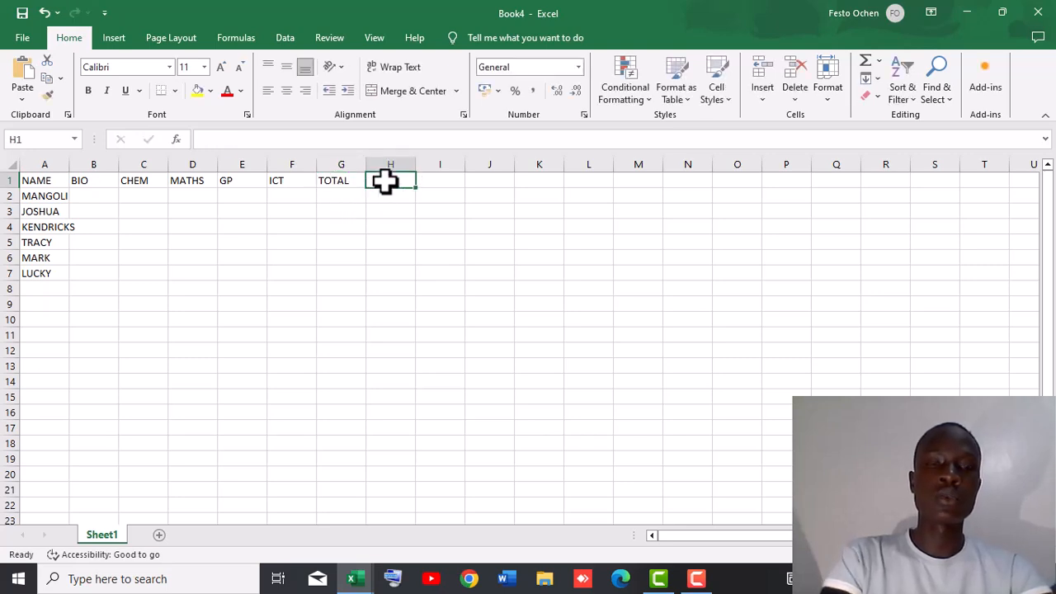
{"action": "type", "text": "AVR"}
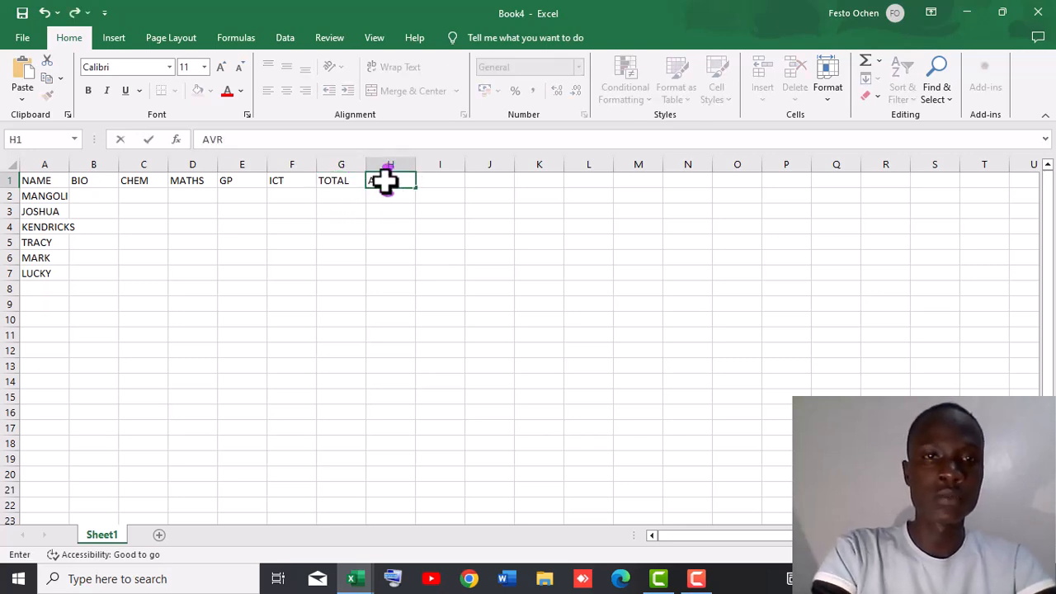
{"action": "key", "text": "BackSpace"}
{"action": "type", "text": "ERA"}
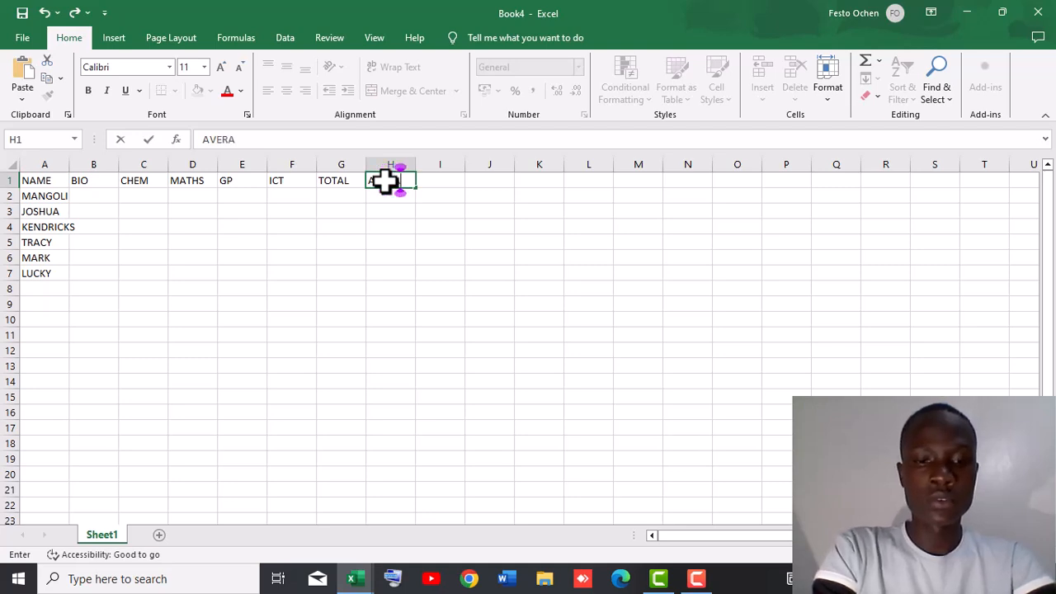
{"action": "type", "text": "GE"}
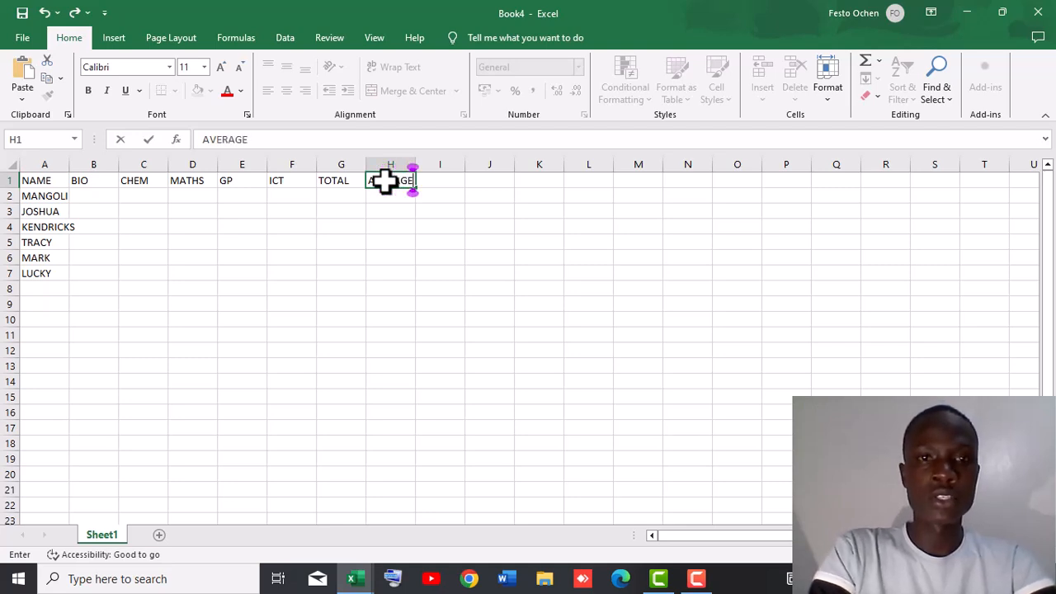
{"action": "left_click", "coordinate": [431, 187]}
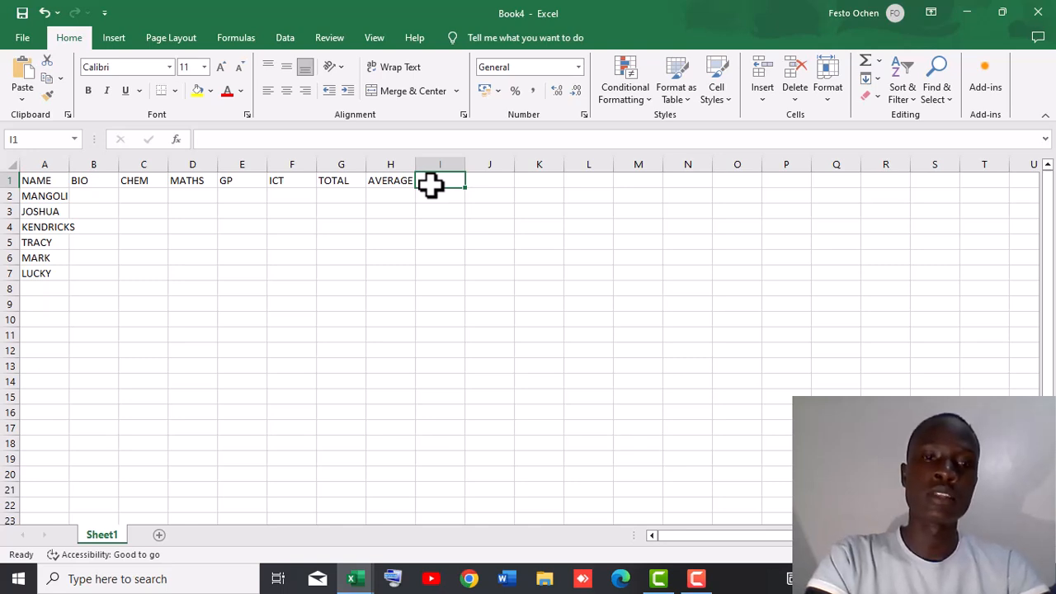
Step: Add the heading RANK in cell I1 and enter the first student's marks 78, 67, 66, 89 and 90 in cells B2 to F2
{"action": "type", "text": "RANK"}
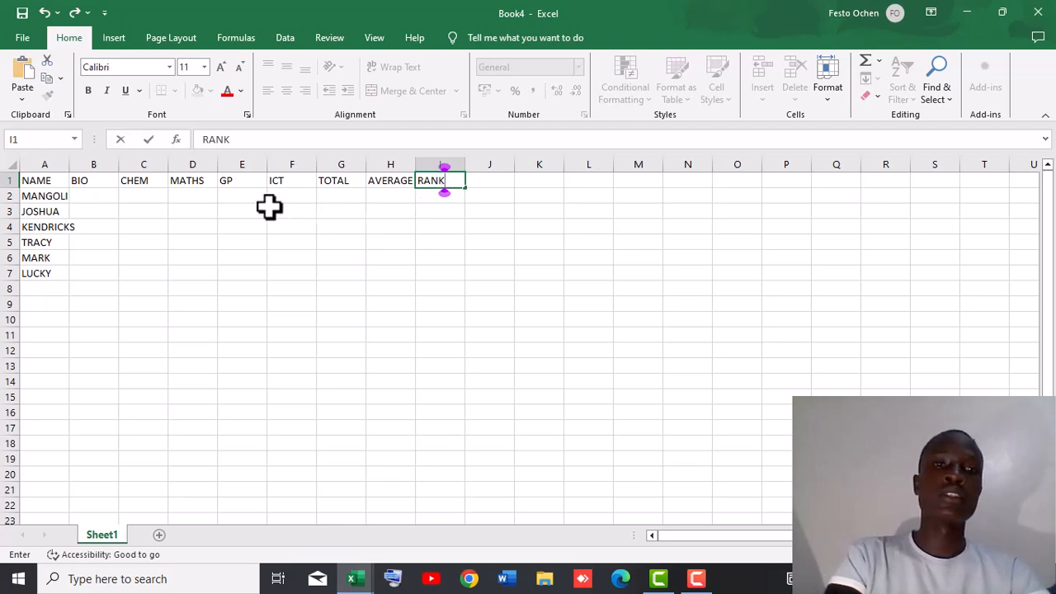
{"action": "left_click", "coordinate": [89, 195]}
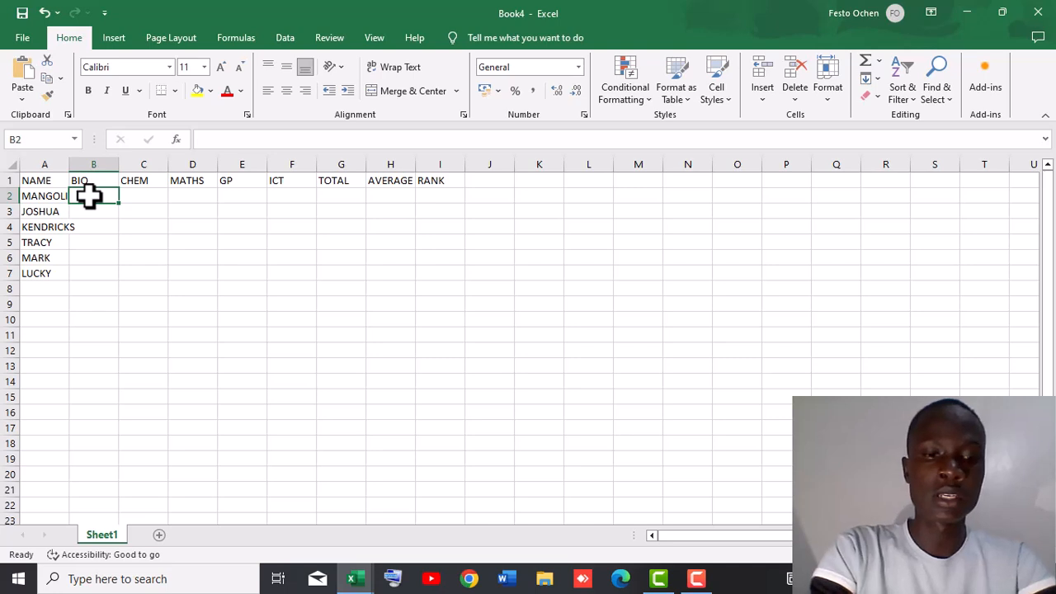
{"action": "type", "text": "78"}
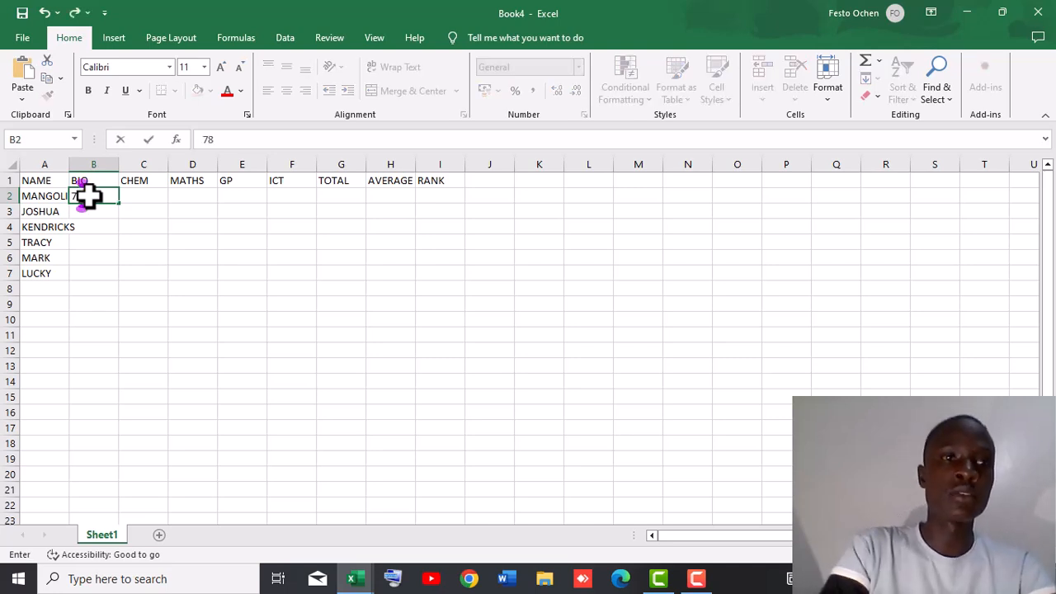
{"action": "left_click", "coordinate": [136, 195]}
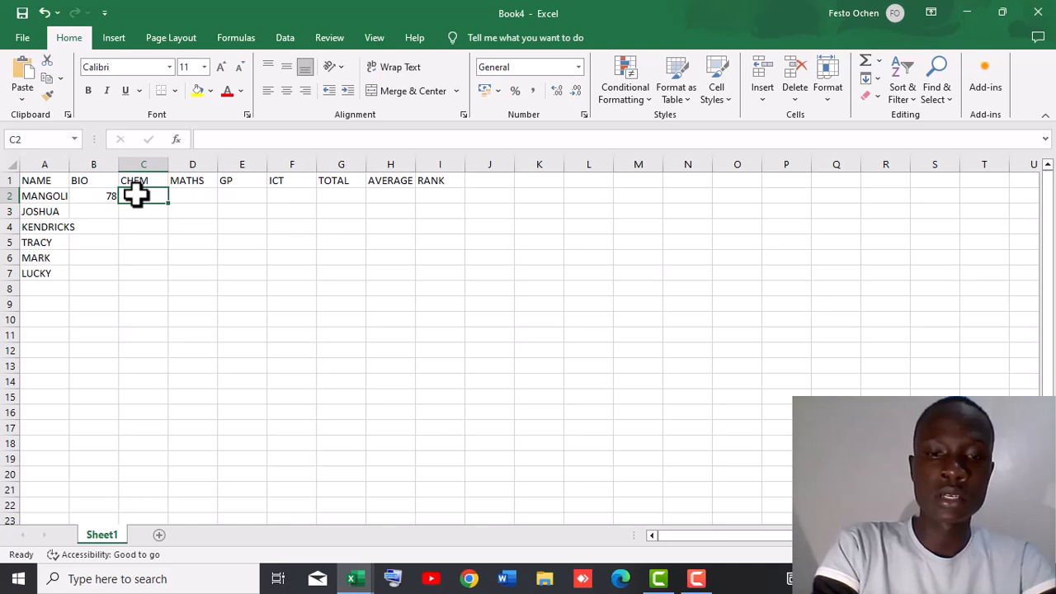
{"action": "type", "text": "67"}
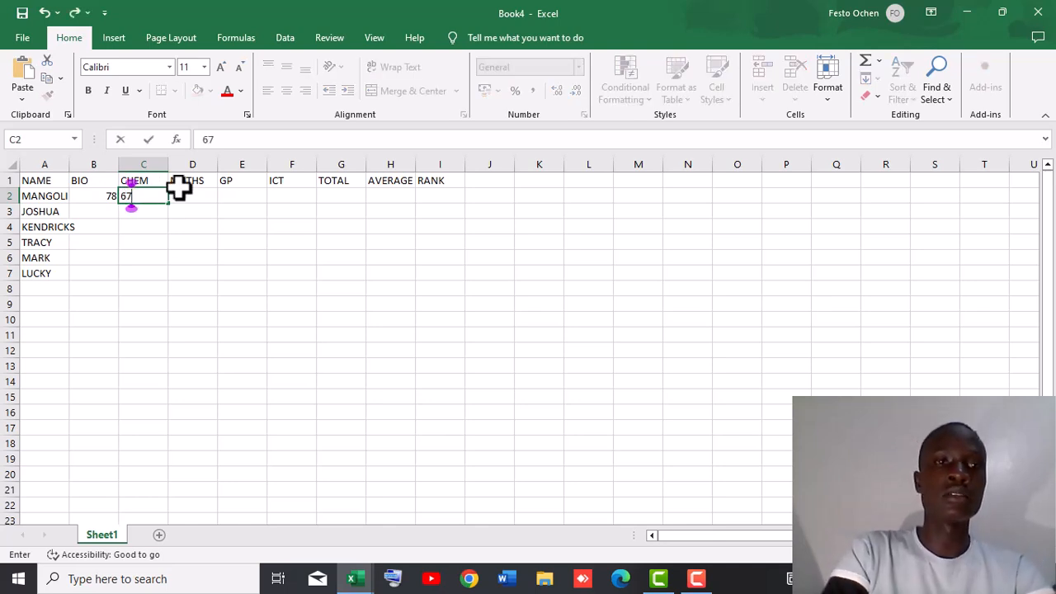
{"action": "left_click", "coordinate": [188, 194]}
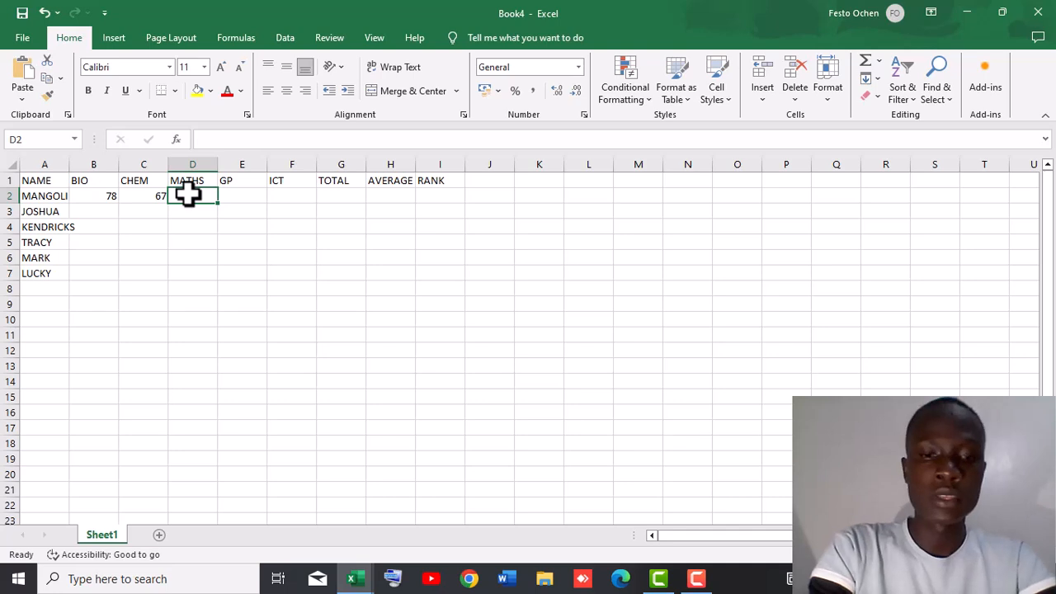
{"action": "type", "text": "66"}
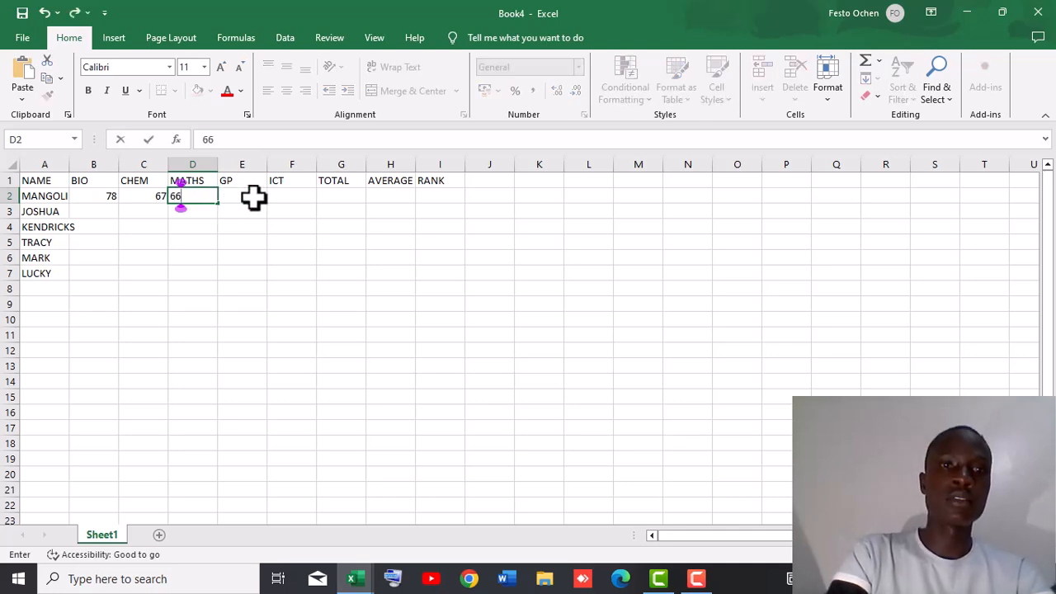
{"action": "left_click", "coordinate": [253, 197]}
{"action": "type", "text": "89"}
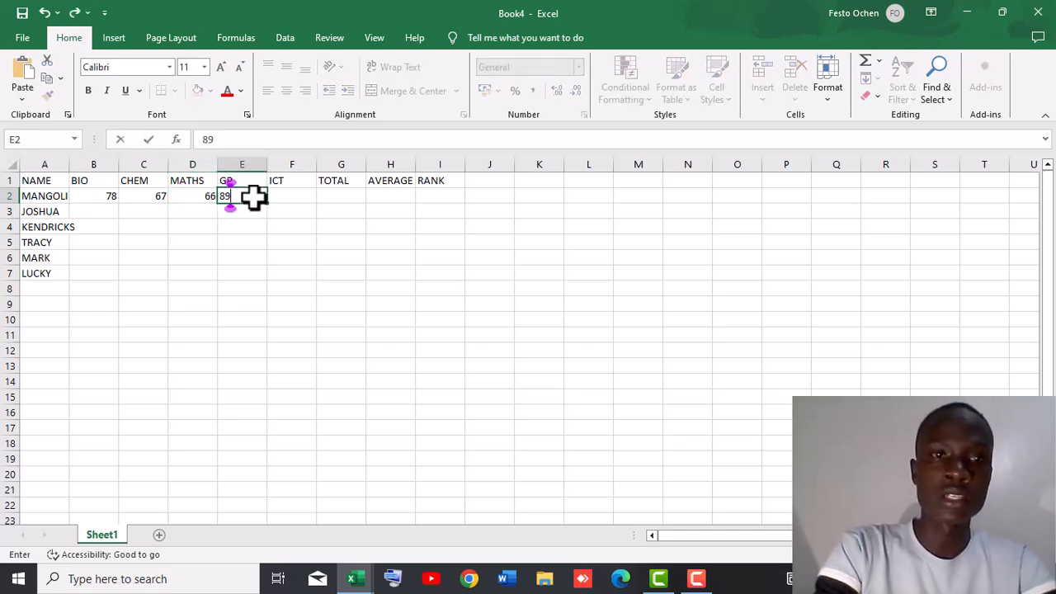
{"action": "left_click", "coordinate": [291, 194]}
{"action": "type", "text": "90"}
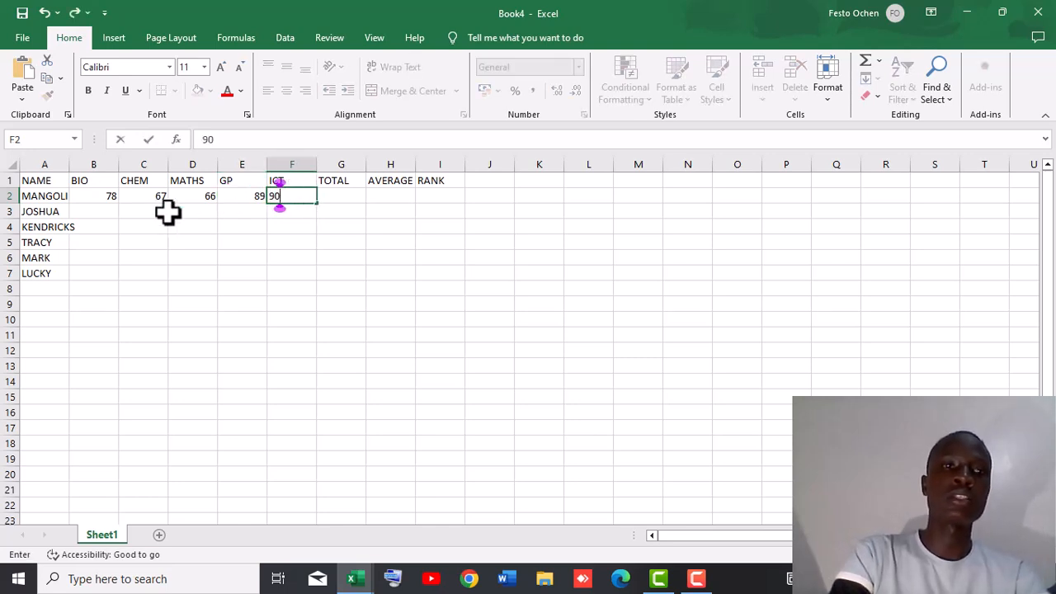
Step: Enter the second student's marks 56, 77, 54, 78 and 90 in cells B3 to F3
{"action": "left_click", "coordinate": [93, 212]}
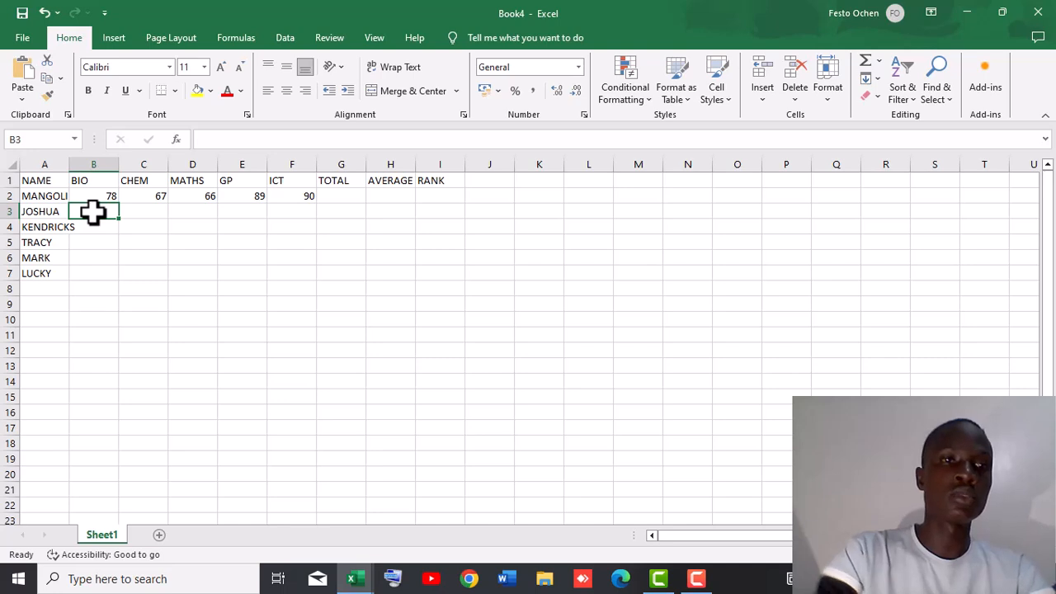
{"action": "type", "text": "56"}
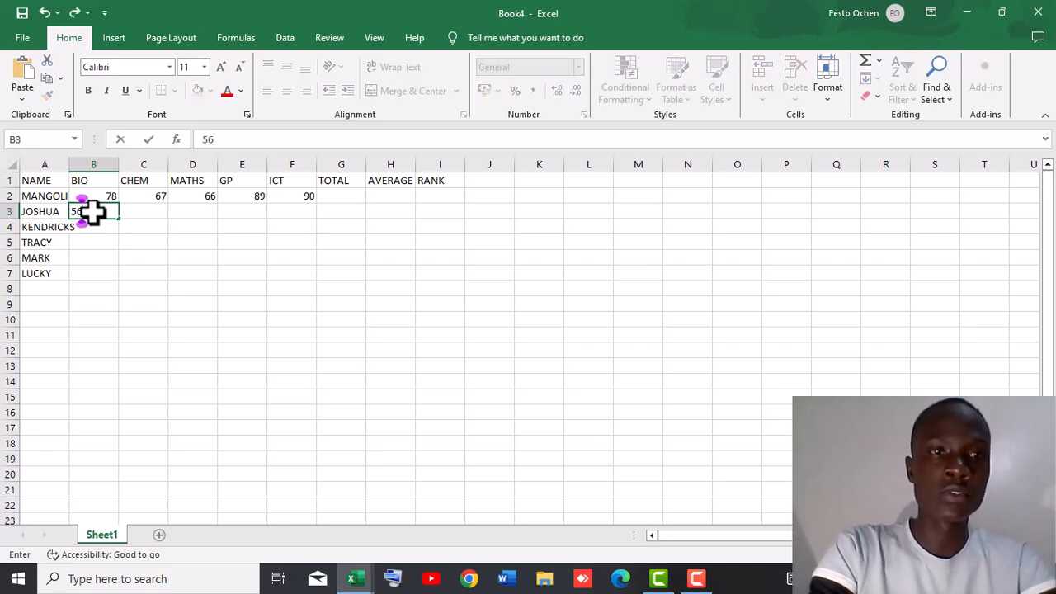
{"action": "left_click", "coordinate": [138, 212]}
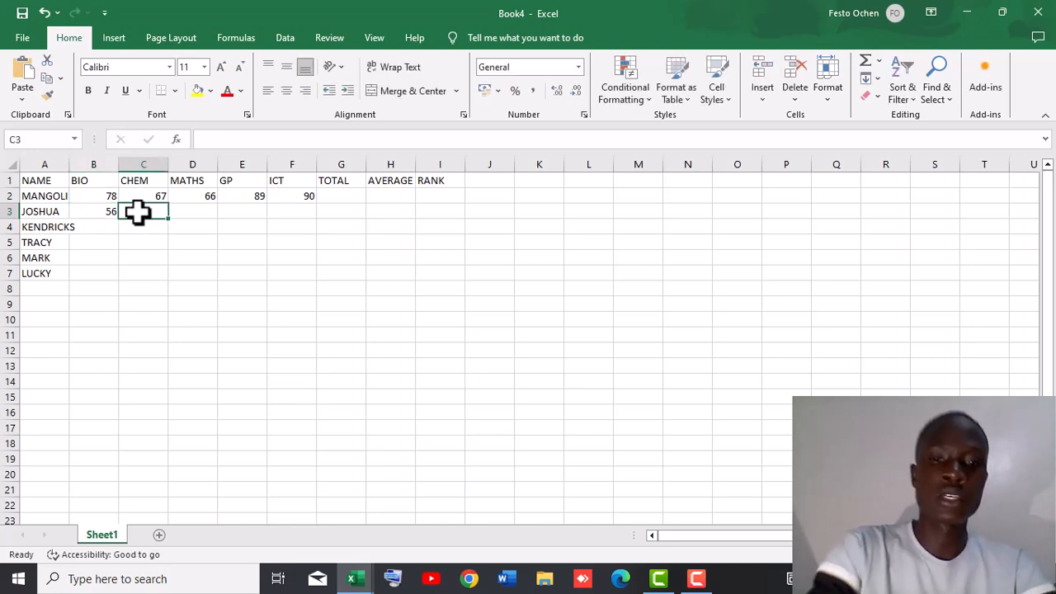
{"action": "type", "text": "77"}
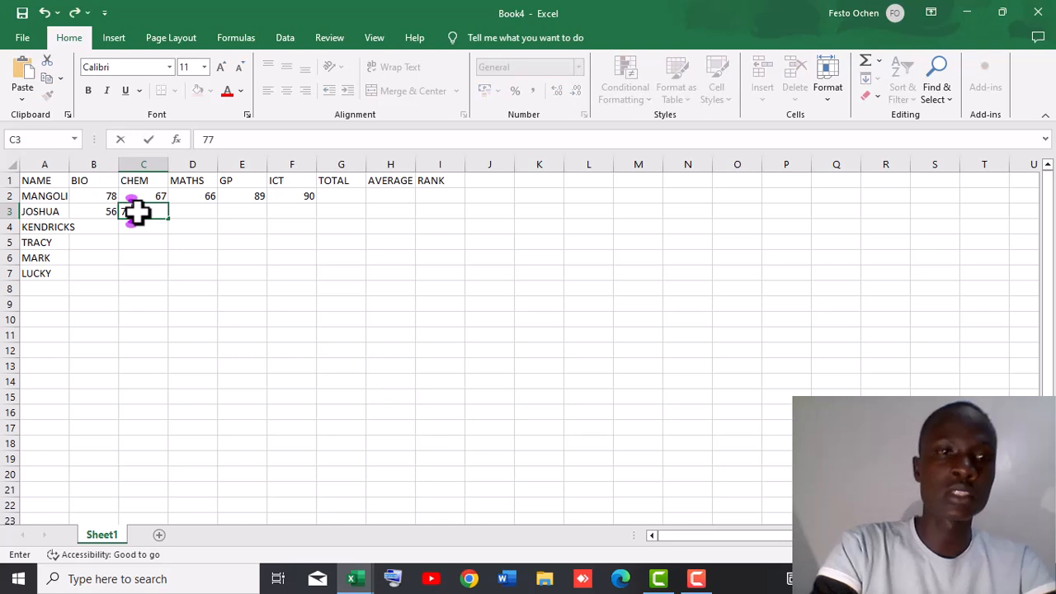
{"action": "left_click", "coordinate": [178, 212]}
{"action": "type", "text": "54"}
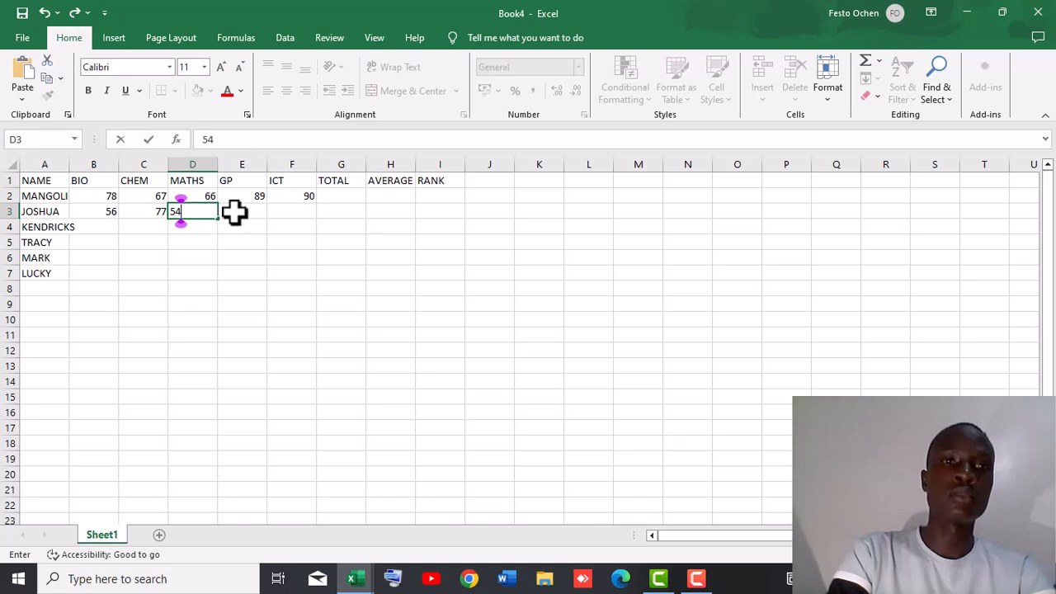
{"action": "left_click", "coordinate": [234, 212]}
{"action": "type", "text": "78"}
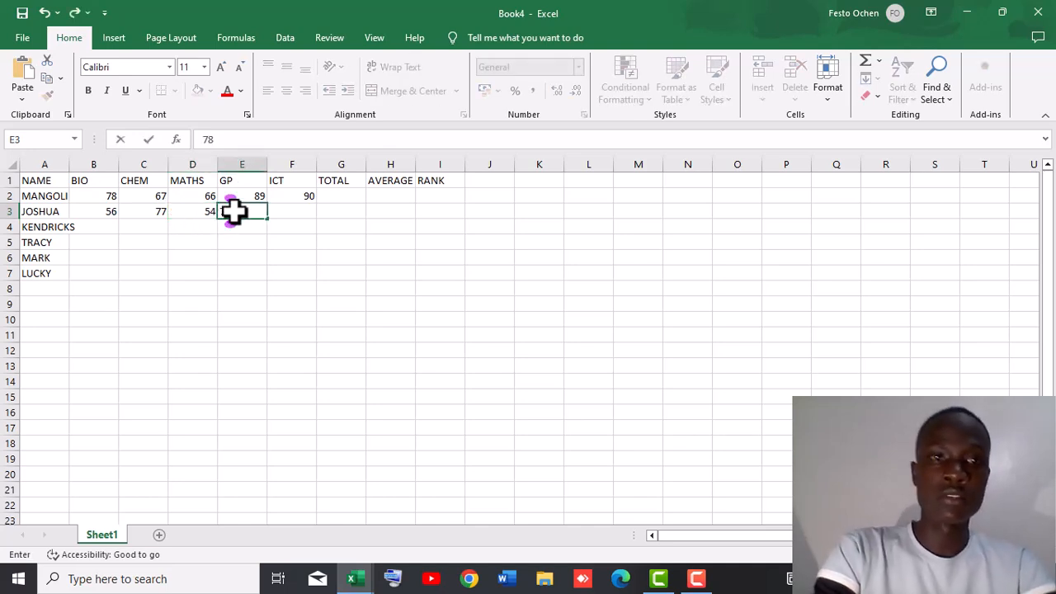
{"action": "left_click", "coordinate": [285, 212]}
{"action": "type", "text": "90"}
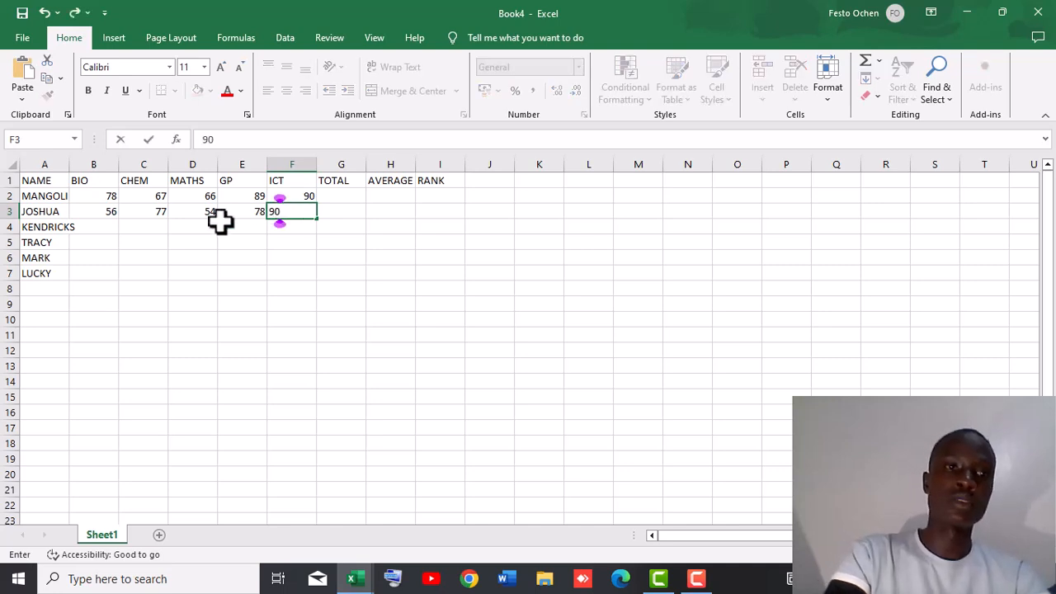
Step: Enter the third student's marks 45, 56, 65, 50 and 80 in cells B4 to F4
{"action": "left_click", "coordinate": [111, 230]}
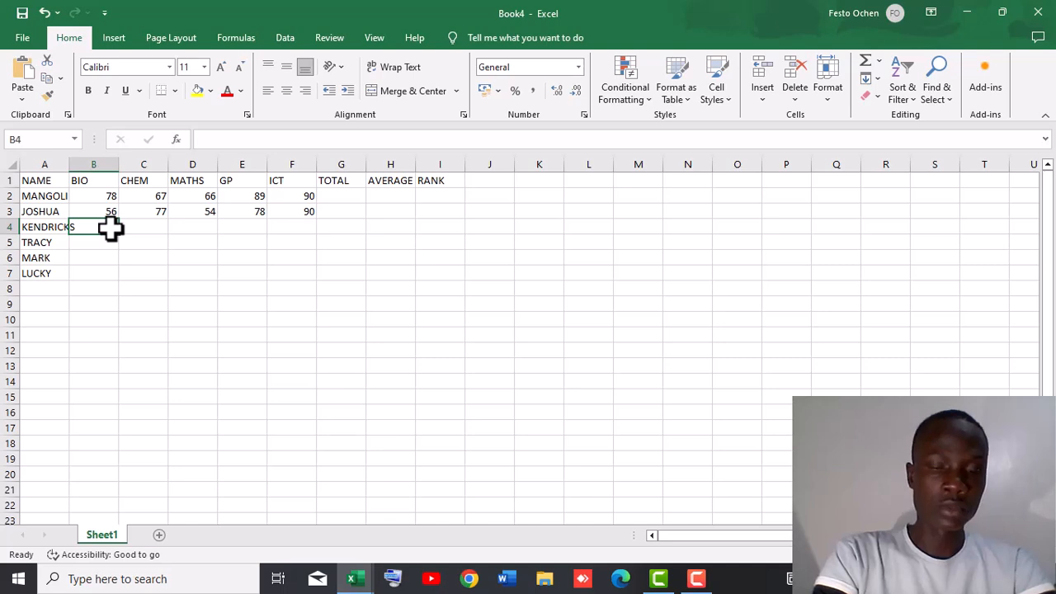
{"action": "type", "text": "45"}
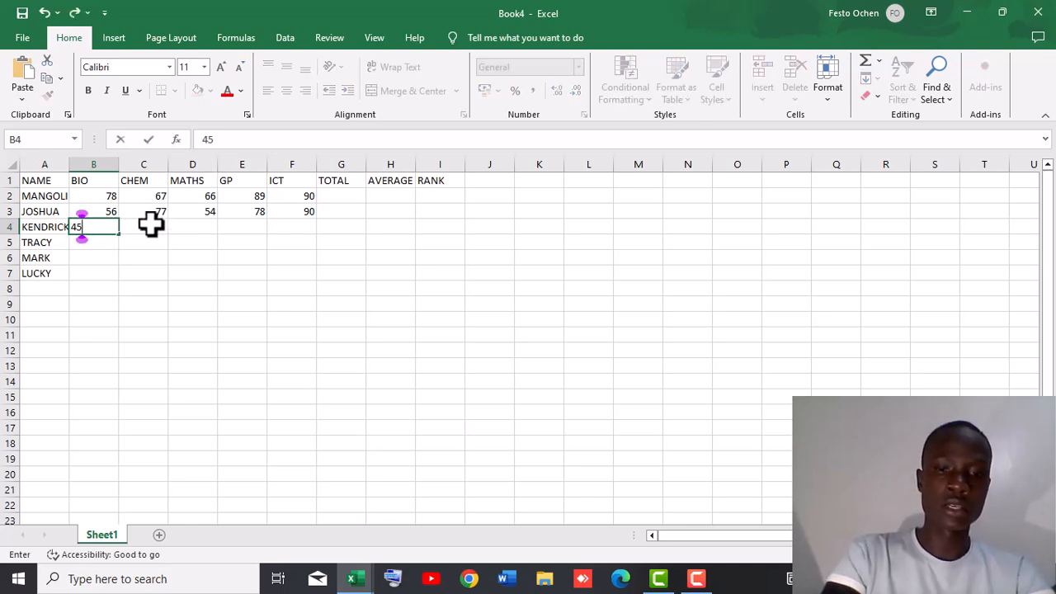
{"action": "type", "text": "56"}
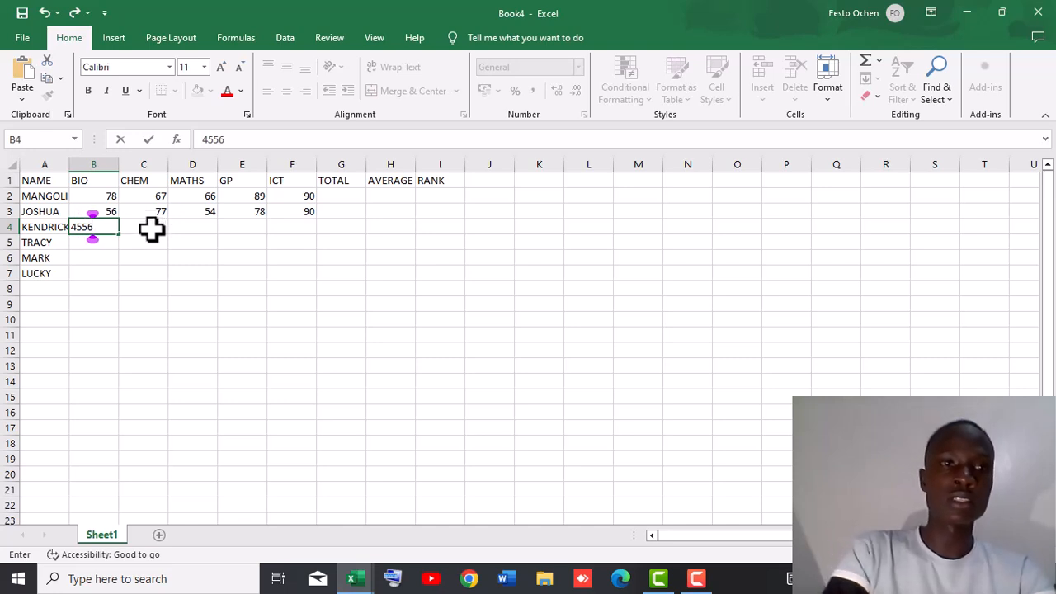
{"action": "key", "text": "BackSpace"}
{"action": "key", "text": "BackSpace"}
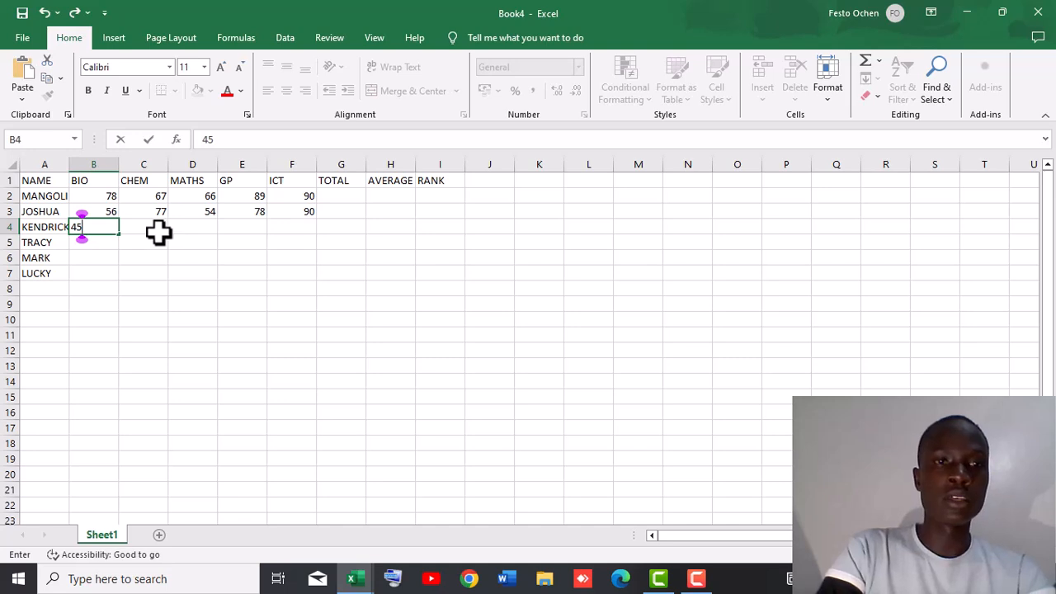
{"action": "left_click", "coordinate": [145, 231]}
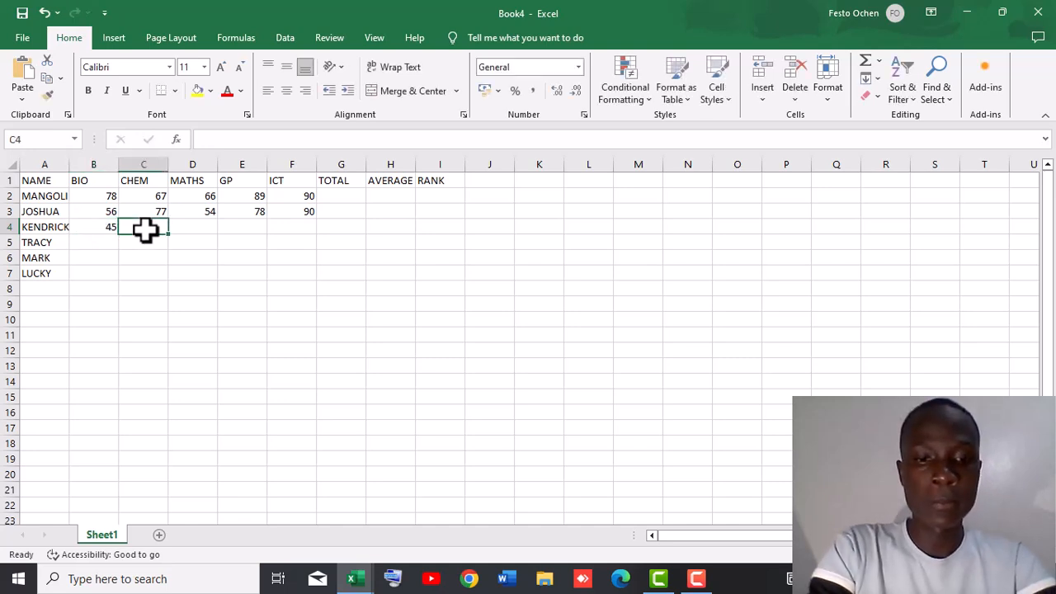
{"action": "type", "text": "56"}
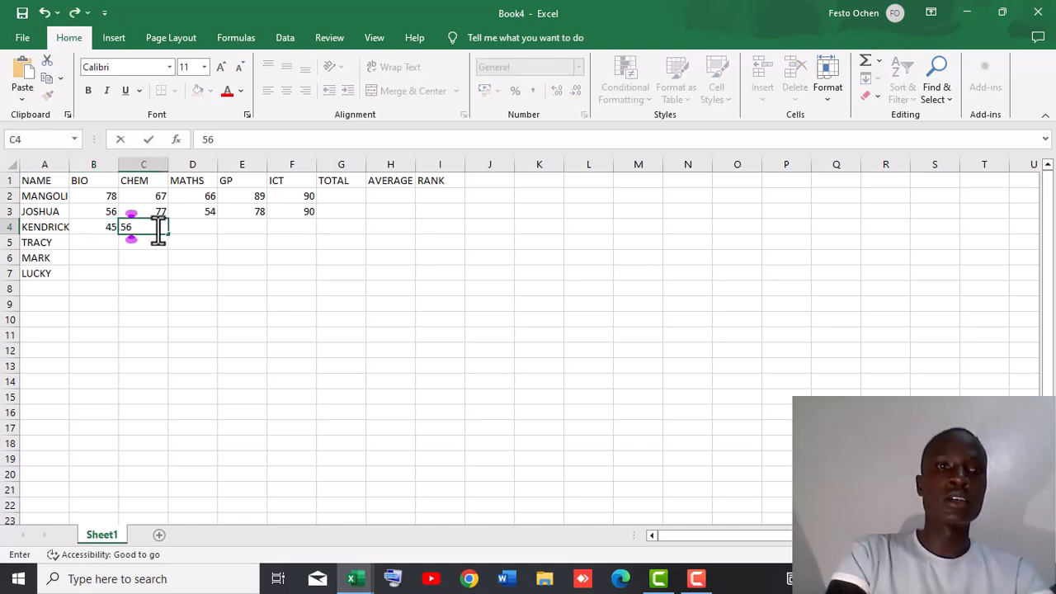
{"action": "left_click", "coordinate": [191, 233]}
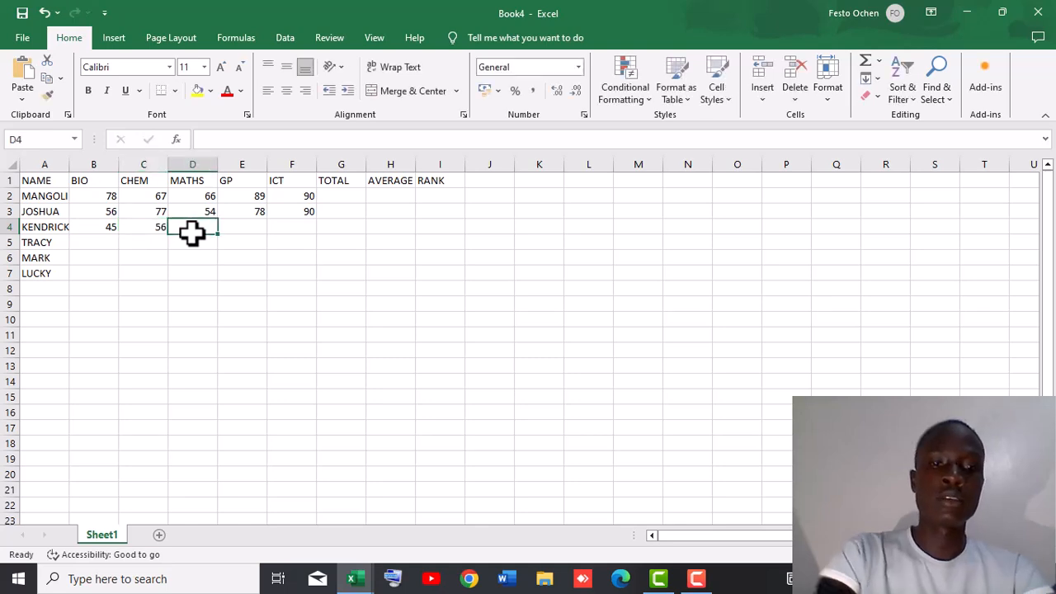
{"action": "type", "text": "65"}
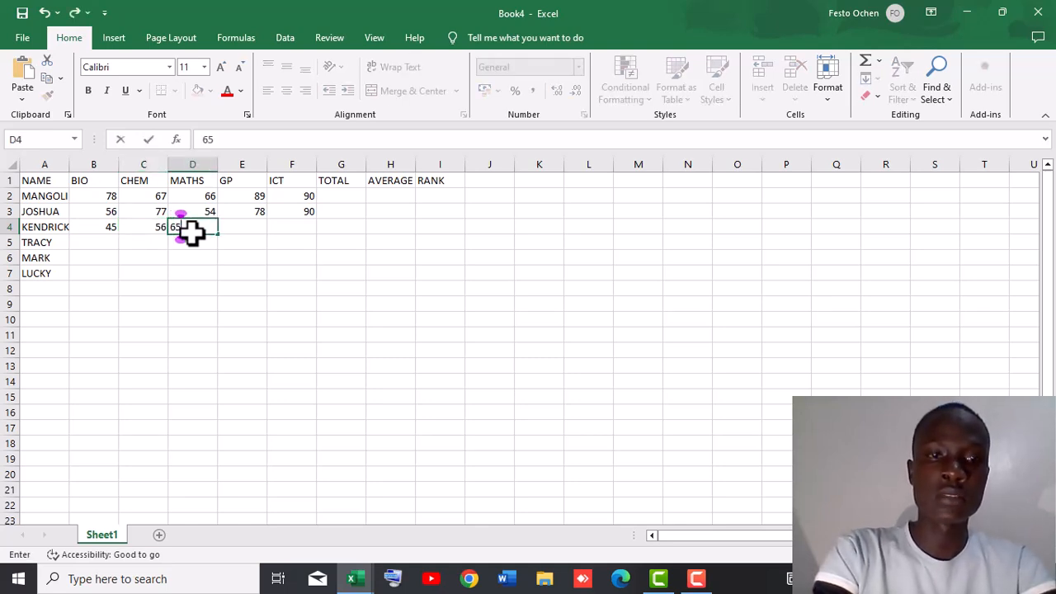
{"action": "left_click", "coordinate": [237, 231]}
{"action": "type", "text": "50"}
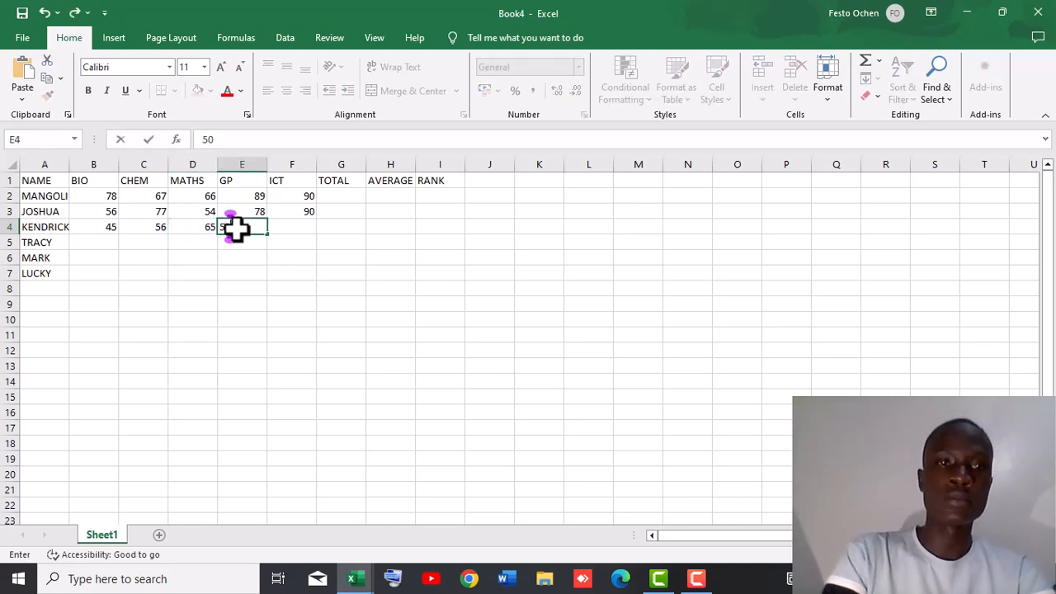
{"action": "left_click", "coordinate": [303, 227]}
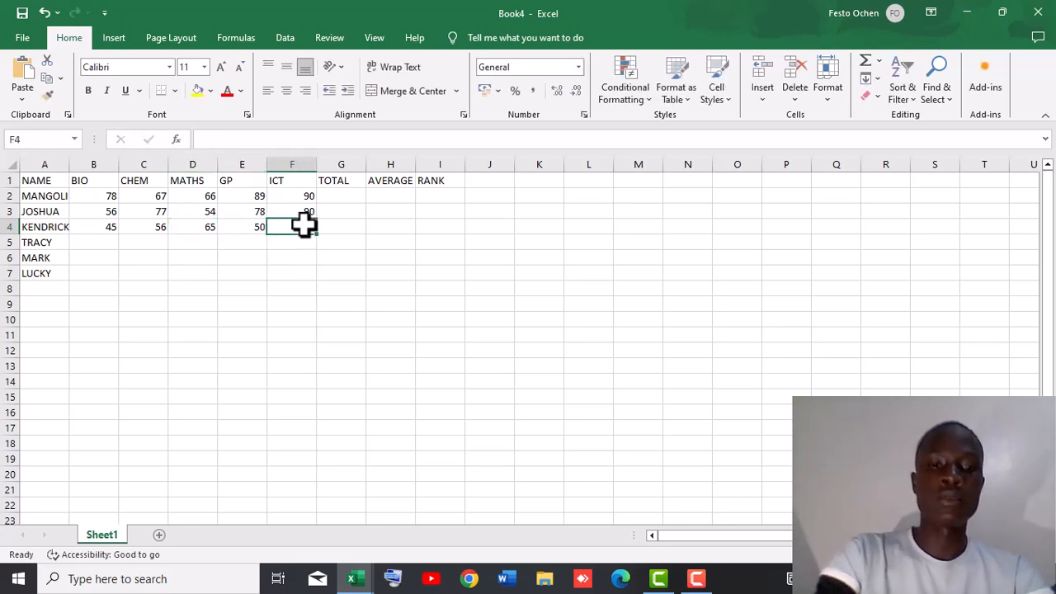
{"action": "type", "text": "8"}
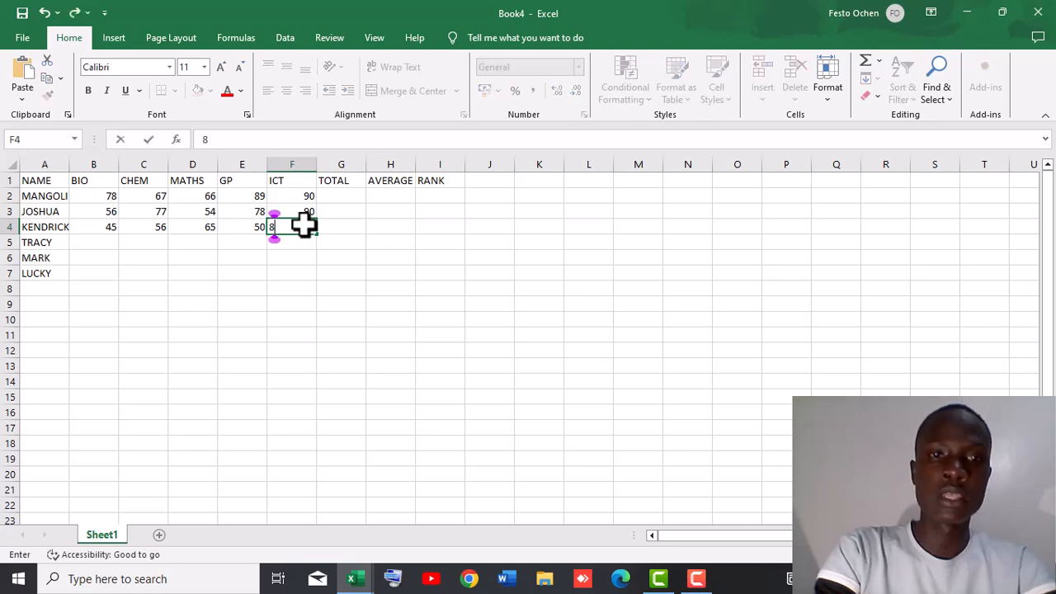
{"action": "type", "text": "0"}
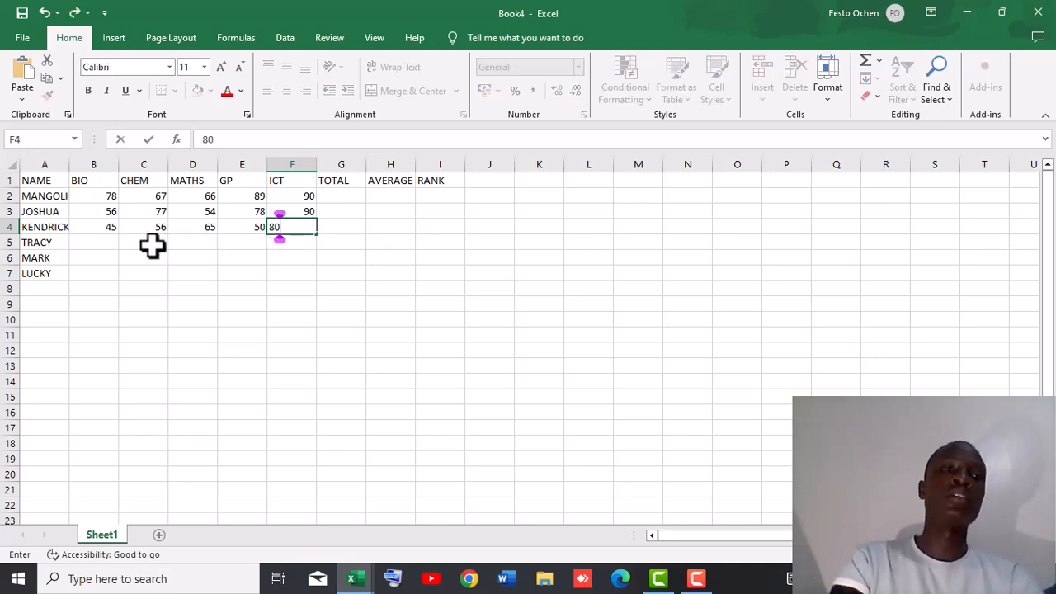
Step: Enter the fourth student's marks 90, 75, 67, 86 and 90 in cells B5 to F5
{"action": "left_click", "coordinate": [105, 245]}
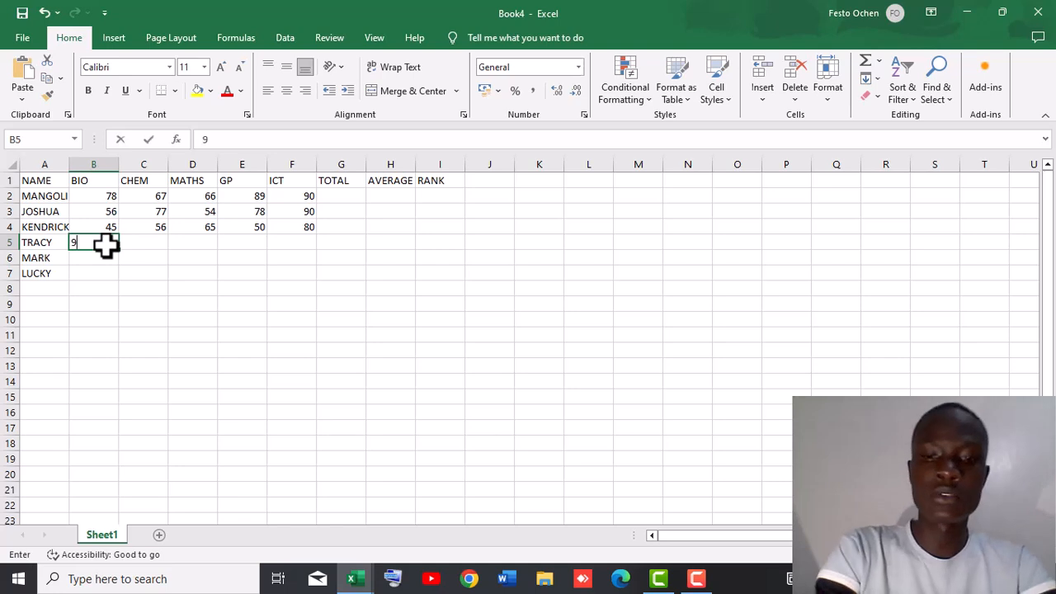
{"action": "type", "text": "90"}
{"action": "left_click", "coordinate": [138, 244]}
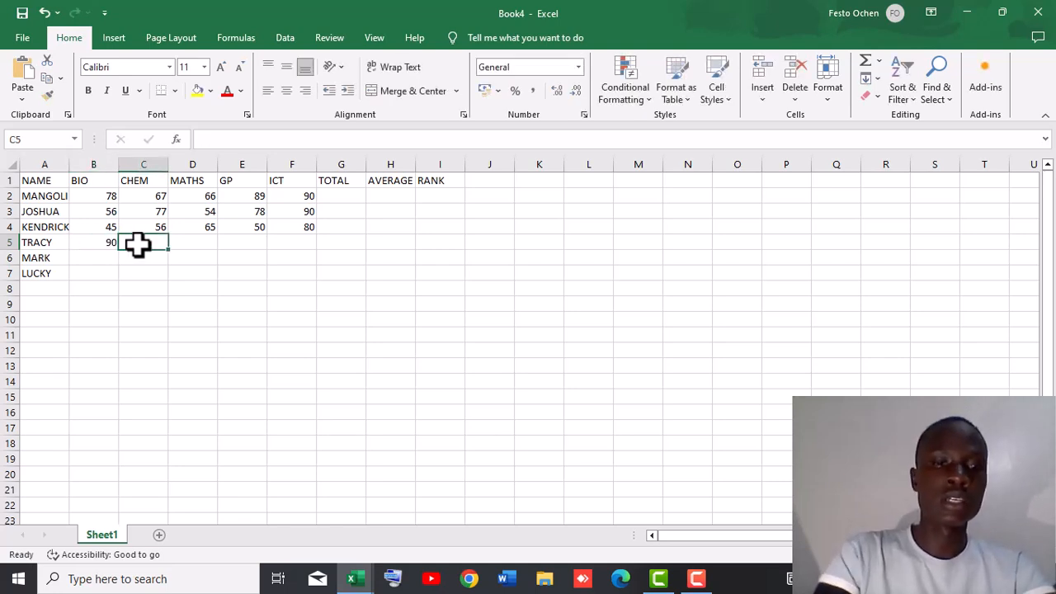
{"action": "type", "text": "75"}
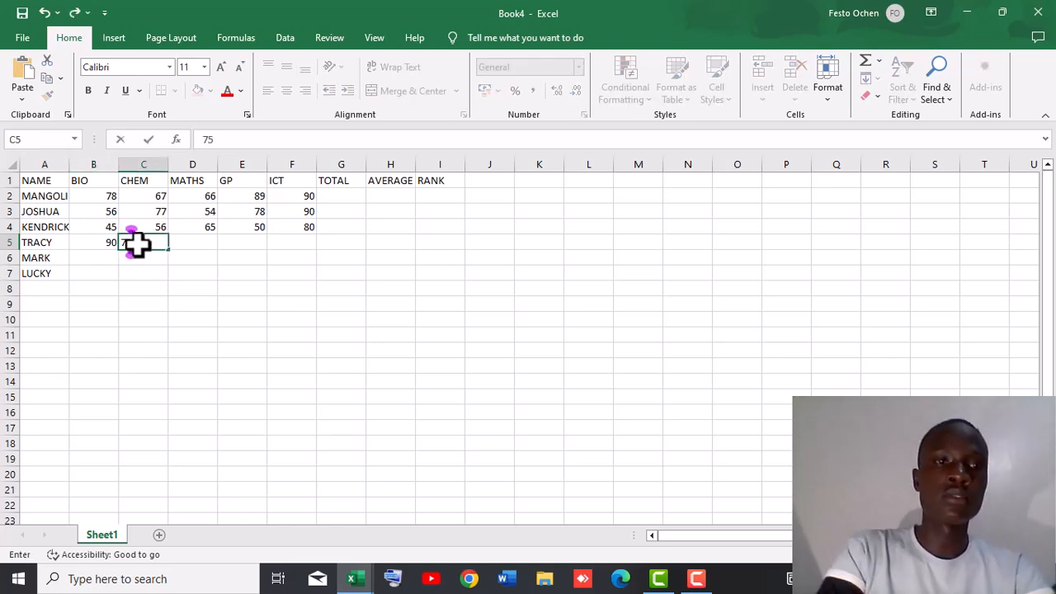
{"action": "left_click", "coordinate": [184, 242]}
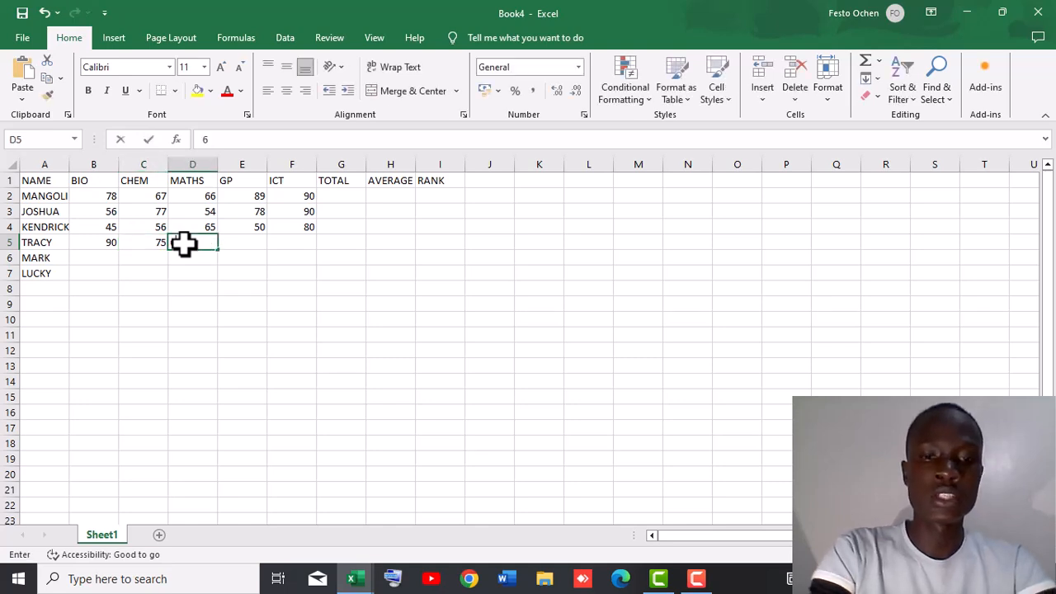
{"action": "type", "text": "67"}
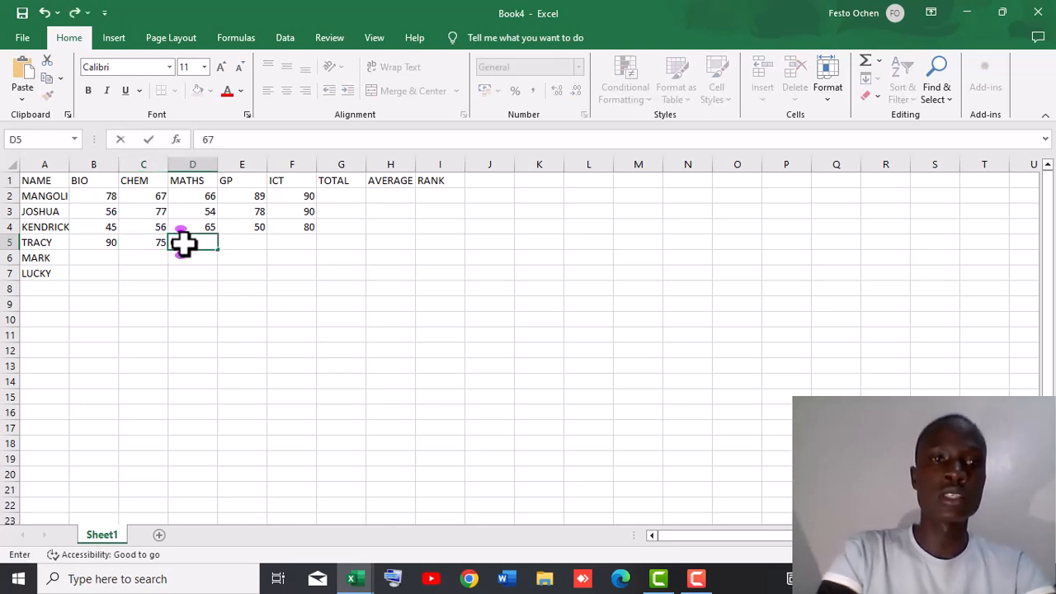
{"action": "left_click", "coordinate": [238, 244]}
{"action": "type", "text": "8"}
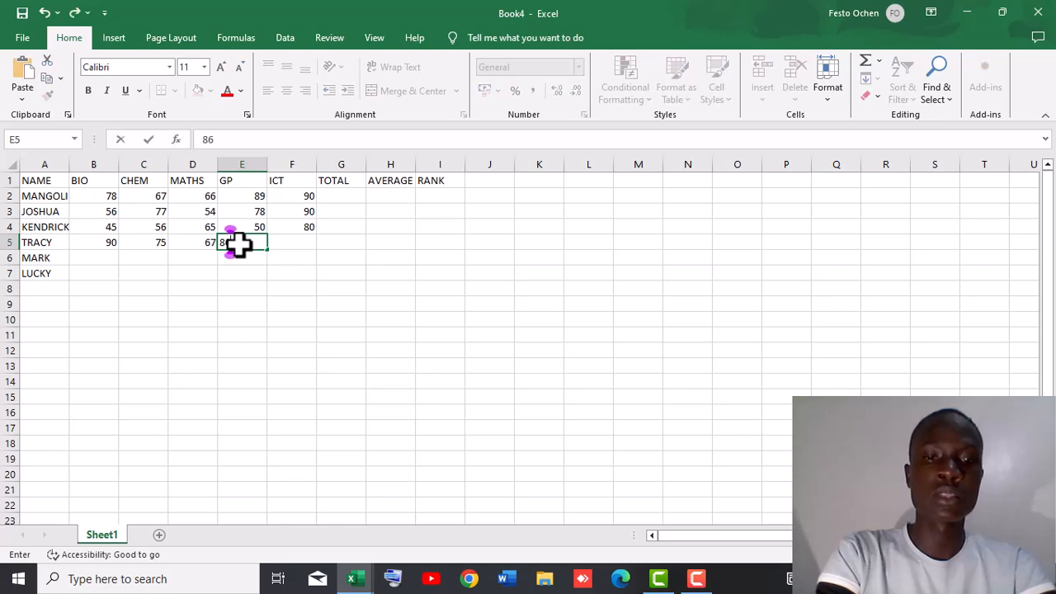
{"action": "type", "text": "6"}
{"action": "left_click", "coordinate": [296, 241]}
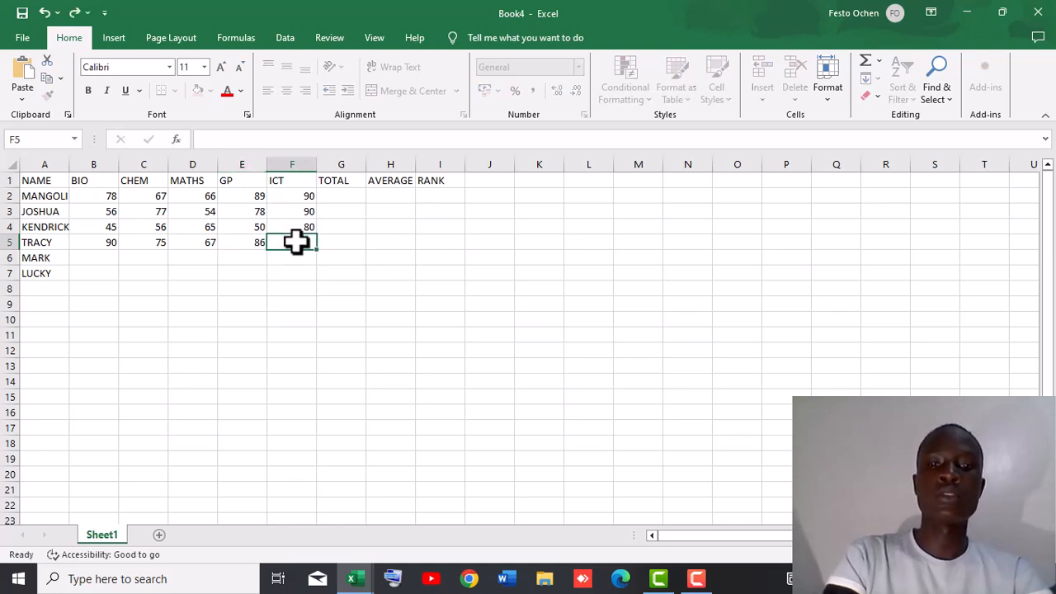
{"action": "type", "text": "90"}
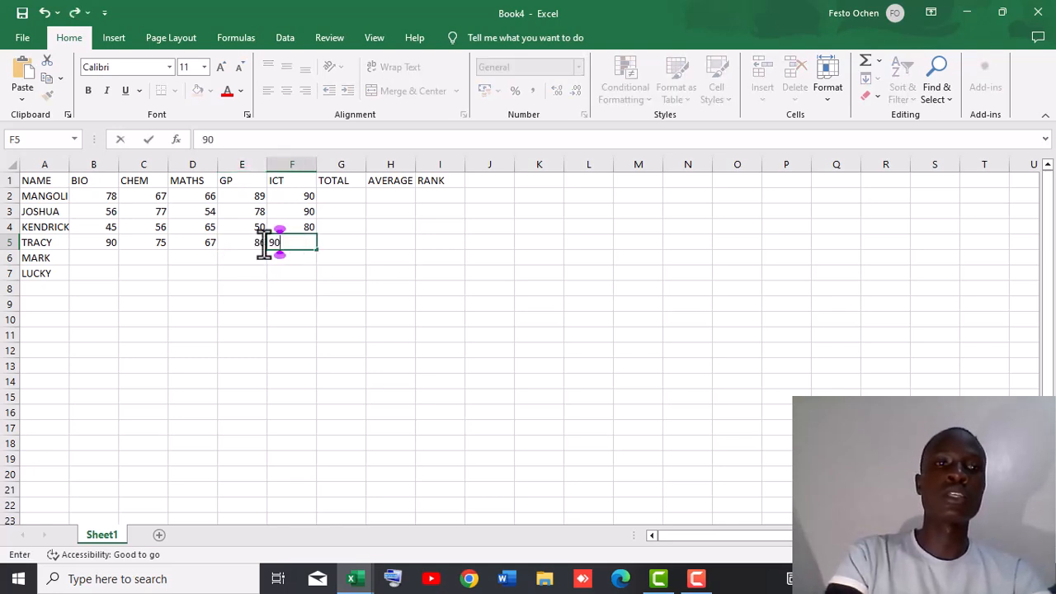
Step: Enter the fifth student's marks 54, 34, 77, 62 and 60 in cells B6 to F6
{"action": "left_click", "coordinate": [92, 259]}
{"action": "type", "text": "54"}
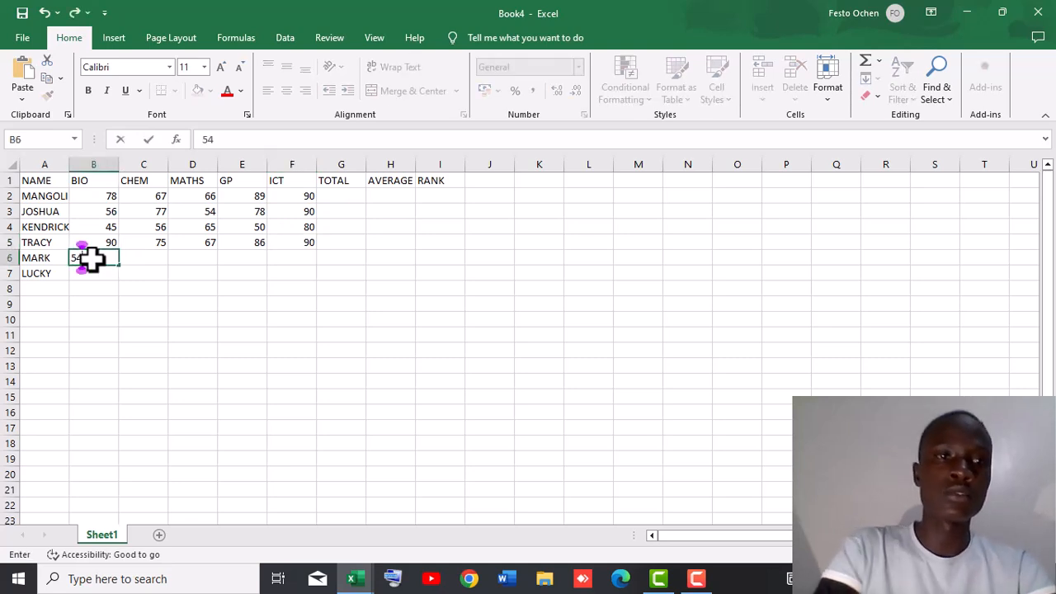
{"action": "left_click", "coordinate": [146, 255]}
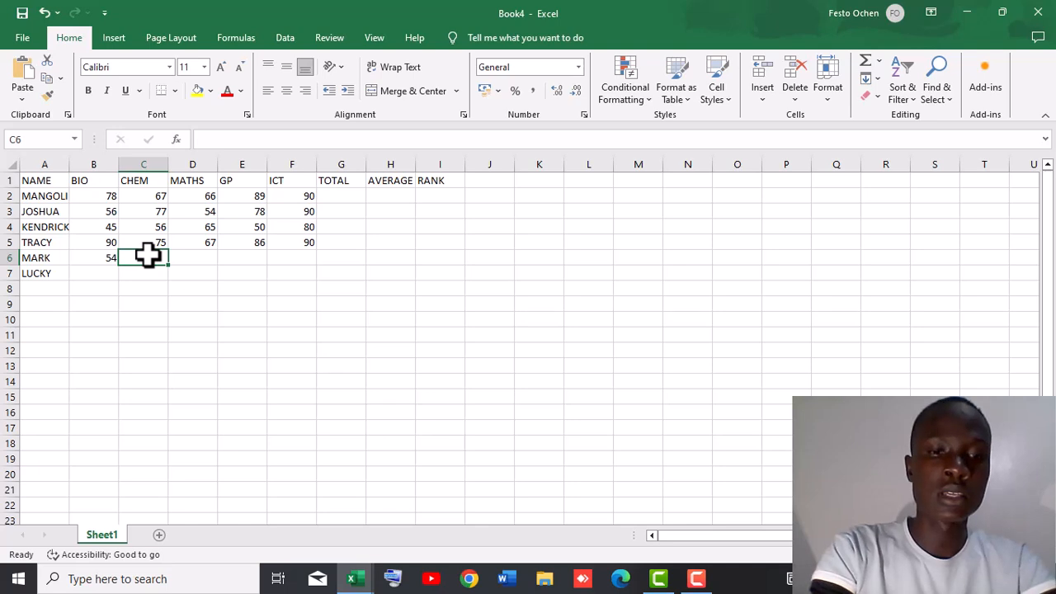
{"action": "type", "text": "34"}
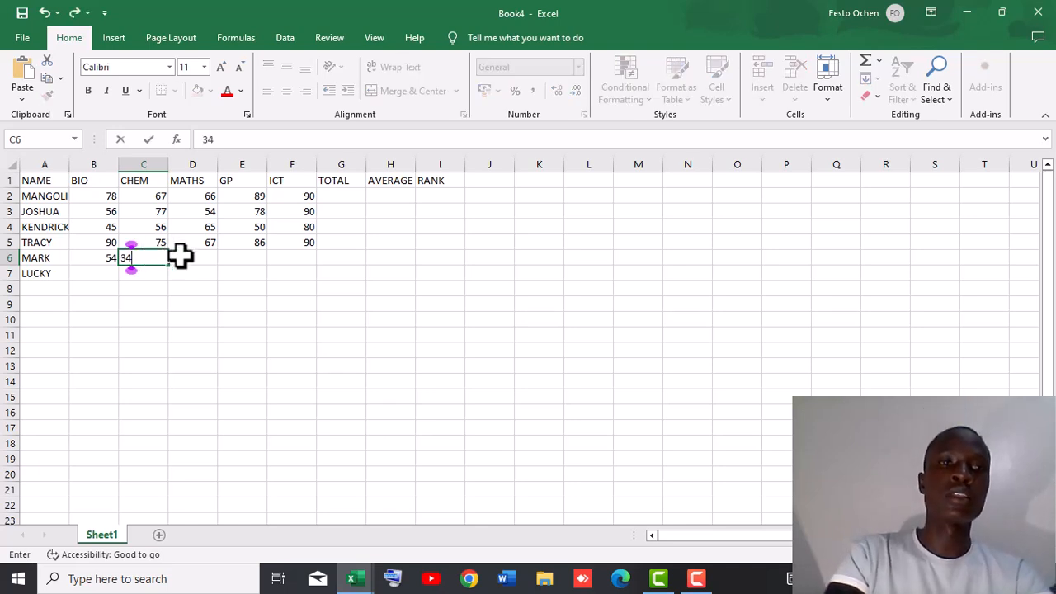
{"action": "left_click", "coordinate": [182, 258]}
{"action": "type", "text": "77"}
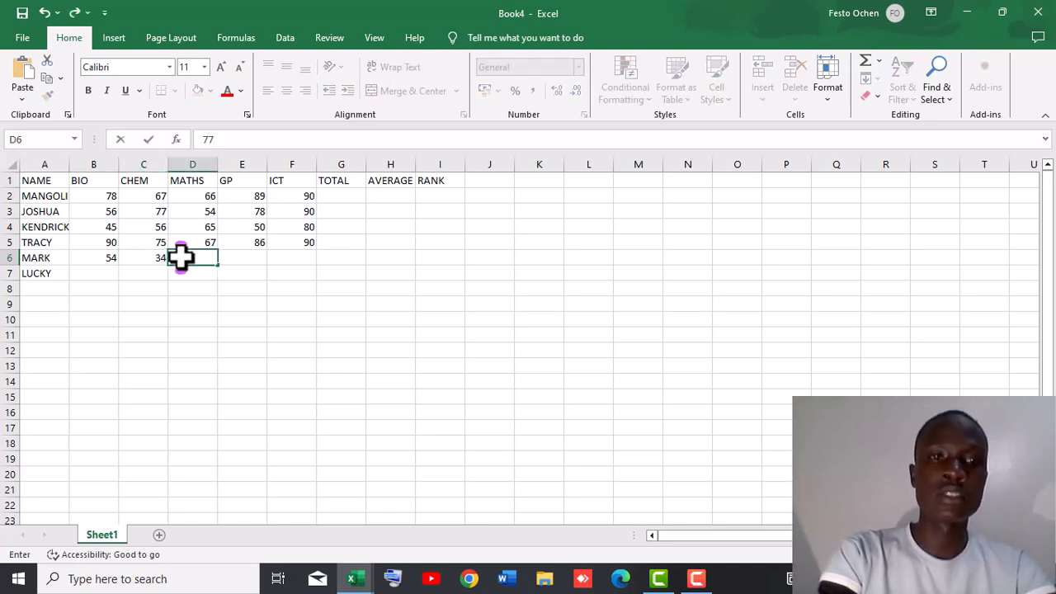
{"action": "left_click", "coordinate": [237, 262]}
{"action": "type", "text": "62"}
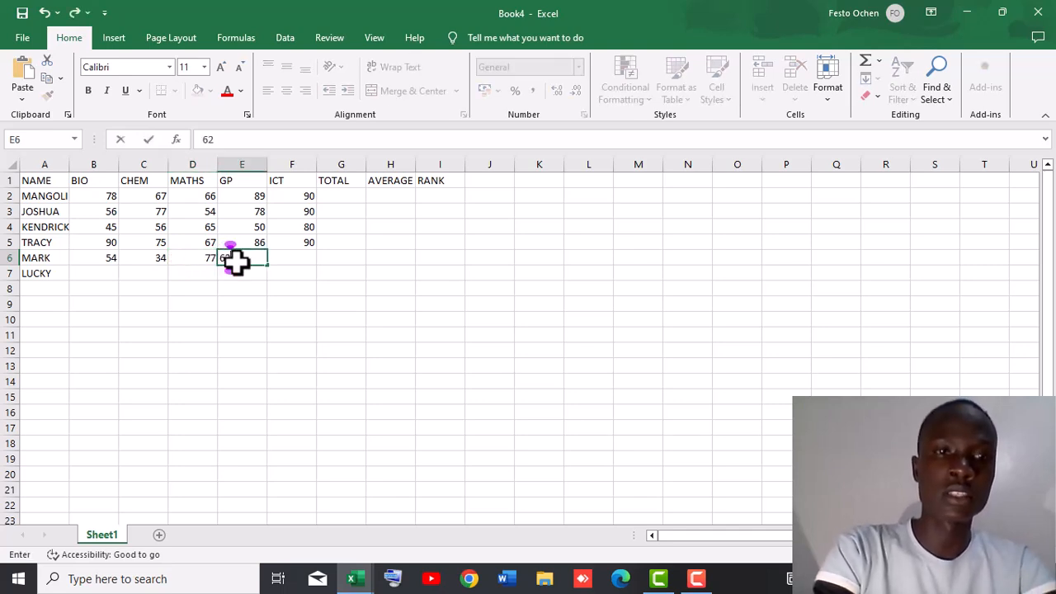
{"action": "left_click", "coordinate": [290, 260]}
{"action": "type", "text": "60"}
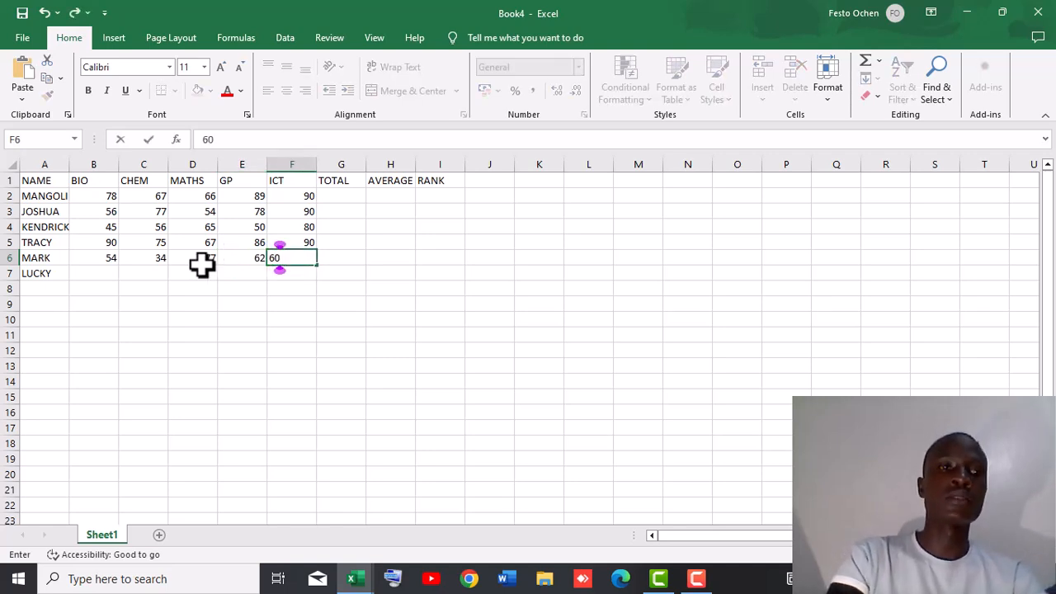
Step: Enter the sixth student's marks 90, 75, 65, 98 and 77 in cells B7 to F7
{"action": "left_click", "coordinate": [100, 277]}
{"action": "type", "text": "90"}
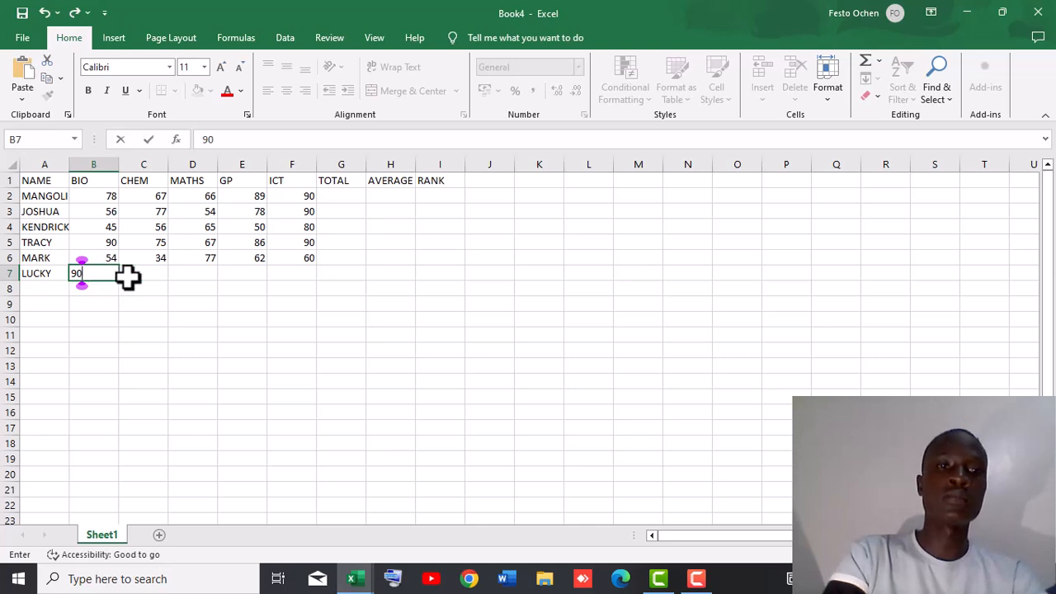
{"action": "left_click", "coordinate": [128, 278]}
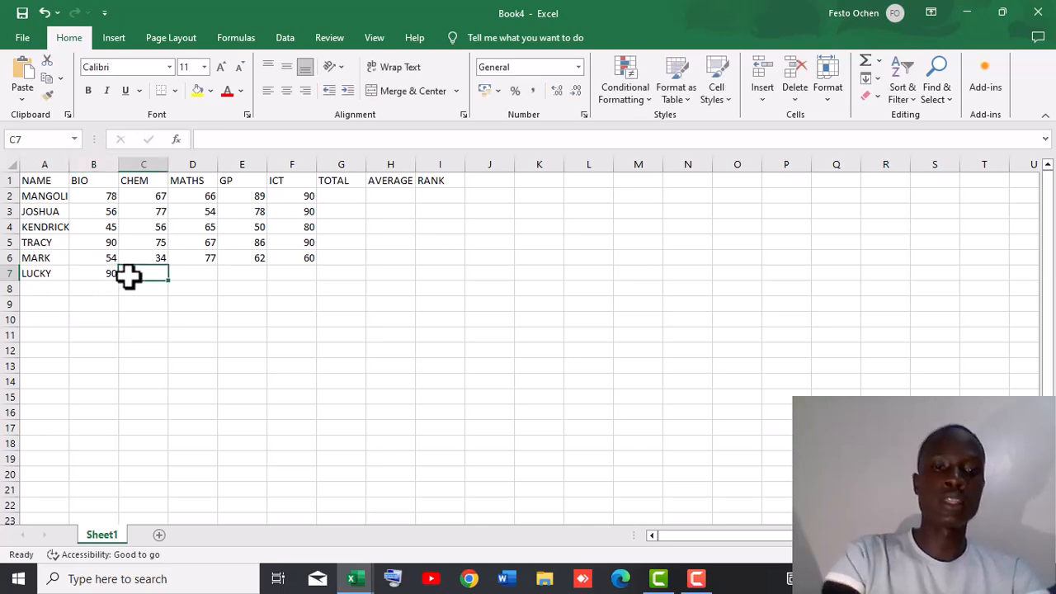
{"action": "type", "text": "75"}
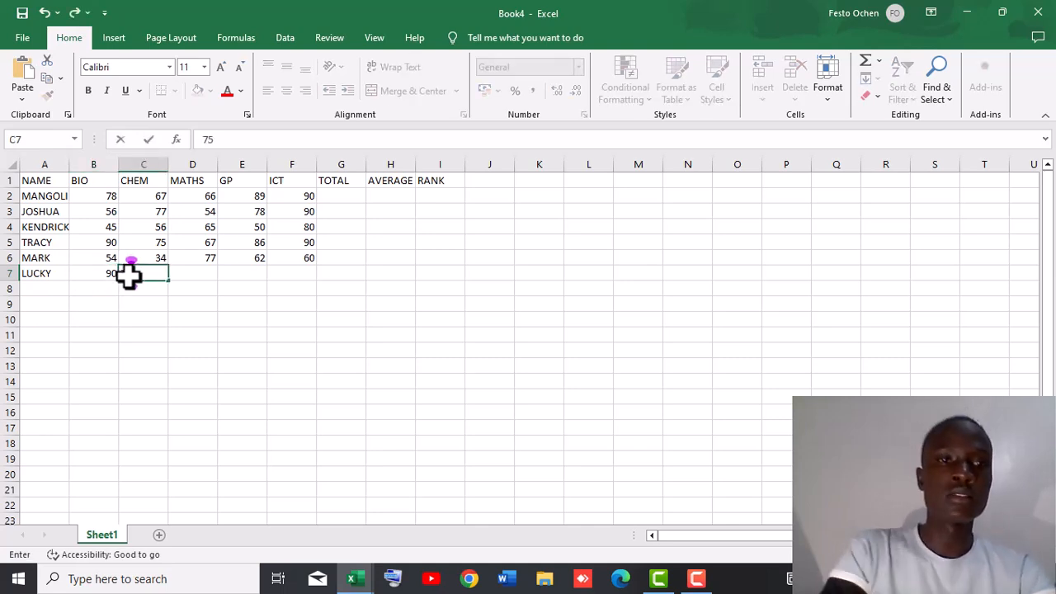
{"action": "left_click", "coordinate": [193, 273]}
{"action": "type", "text": "65"}
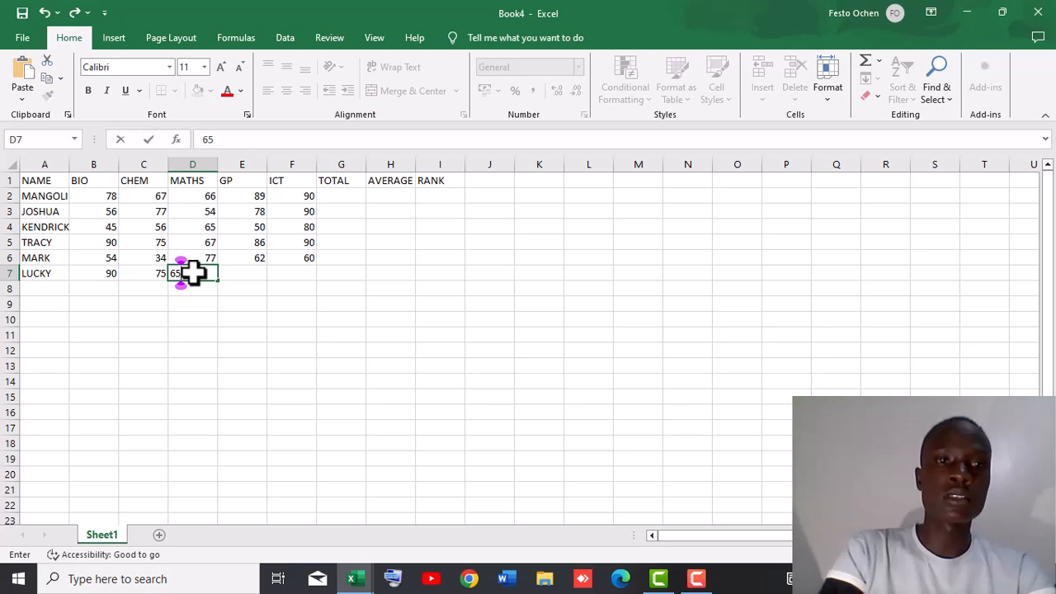
{"action": "left_click", "coordinate": [235, 273]}
{"action": "type", "text": "980"}
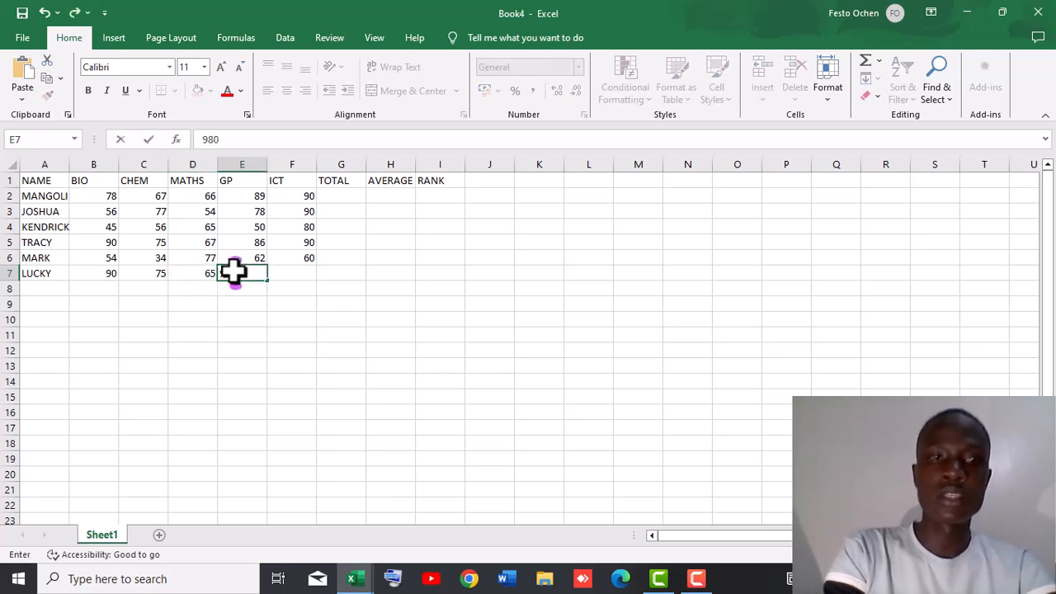
{"action": "key", "text": "BackSpace"}
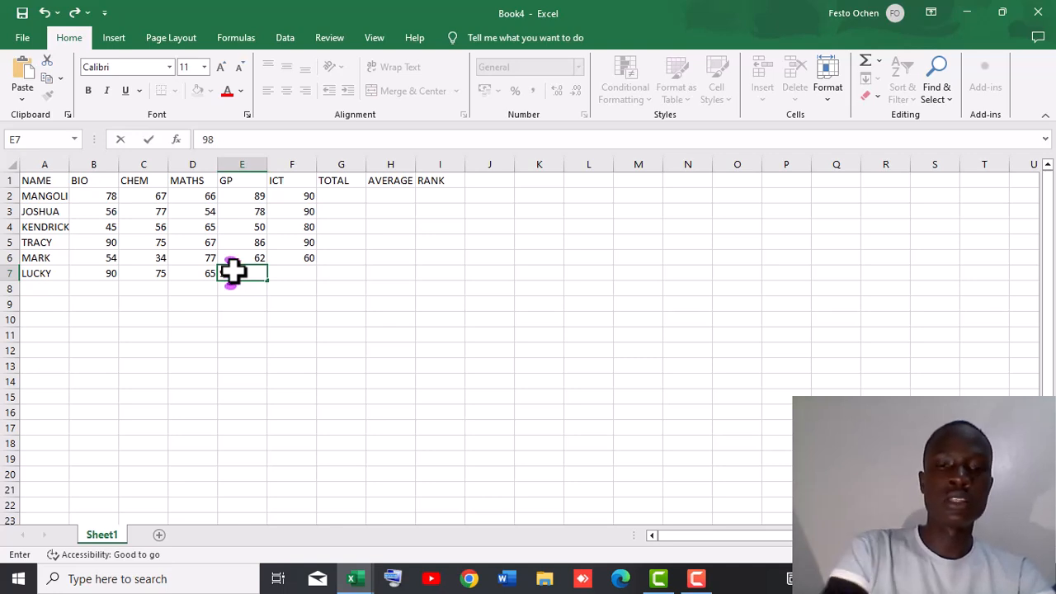
{"action": "left_click", "coordinate": [284, 276]}
{"action": "type", "text": "77"}
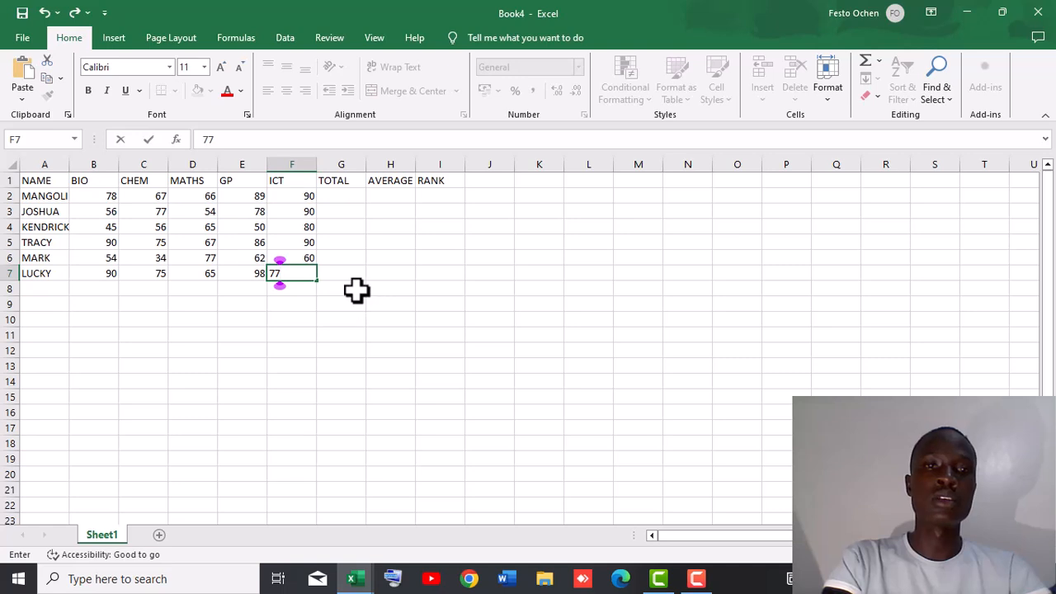
Step: Calculate the first student's total in cell G2 with the formula =SUM(B2:F2)
{"action": "left_click", "coordinate": [342, 198]}
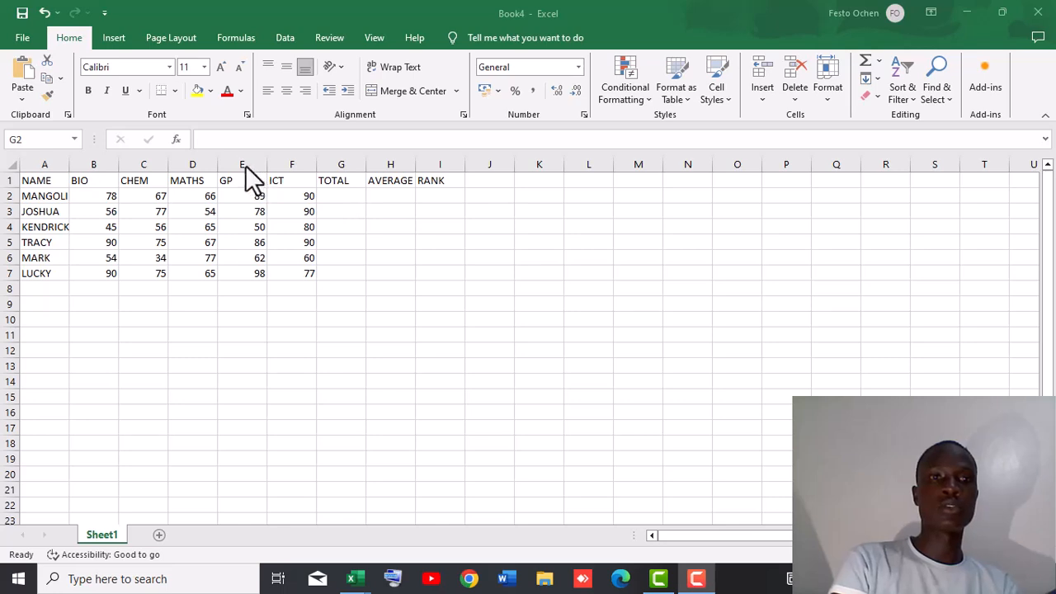
{"action": "left_click", "coordinate": [203, 138]}
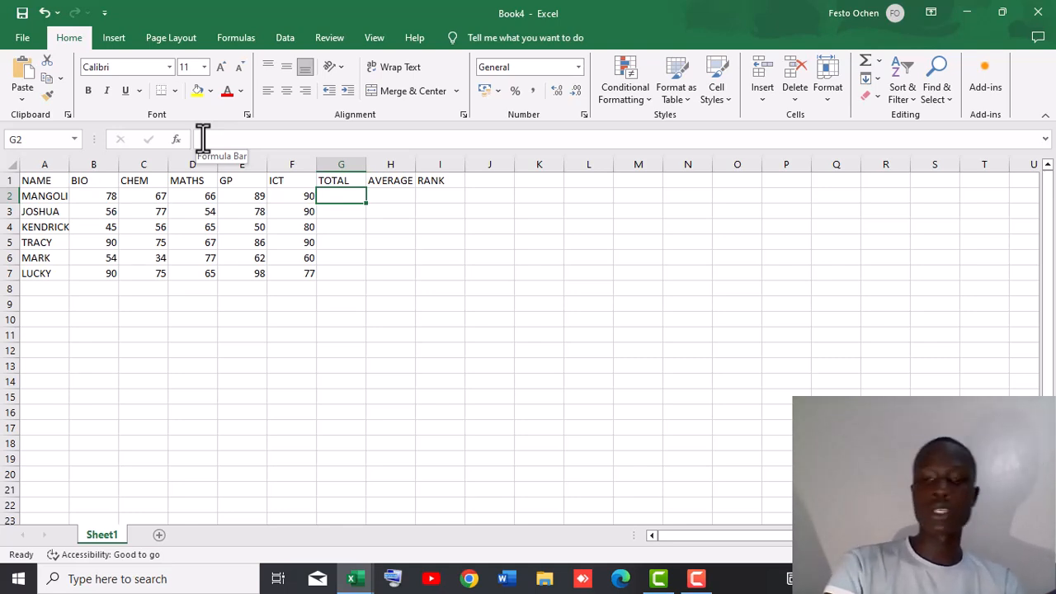
{"action": "type", "text": "="}
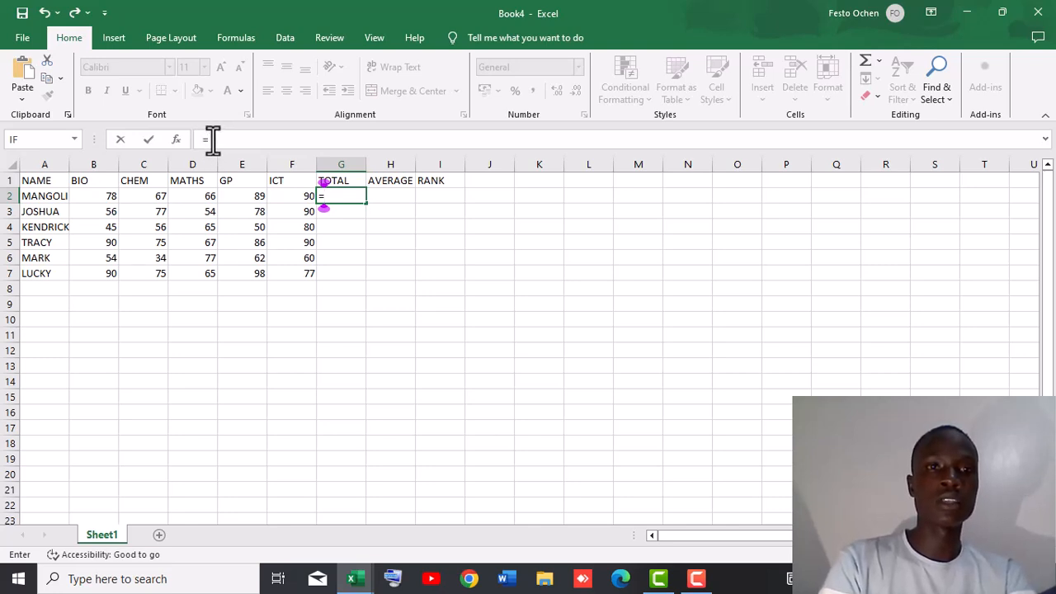
{"action": "left_click", "coordinate": [207, 140]}
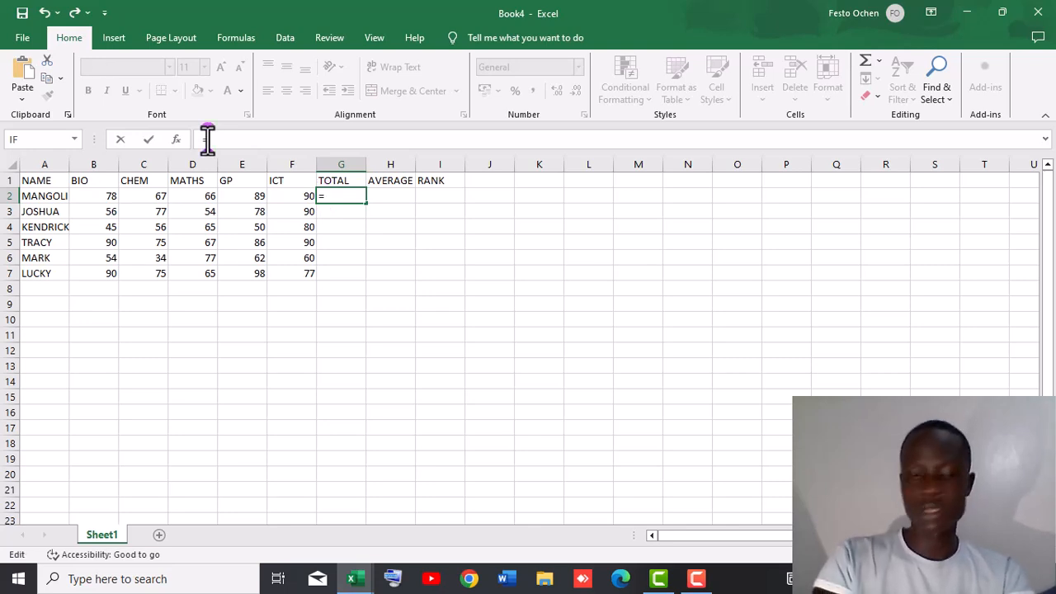
{"action": "type", "text": "SU"}
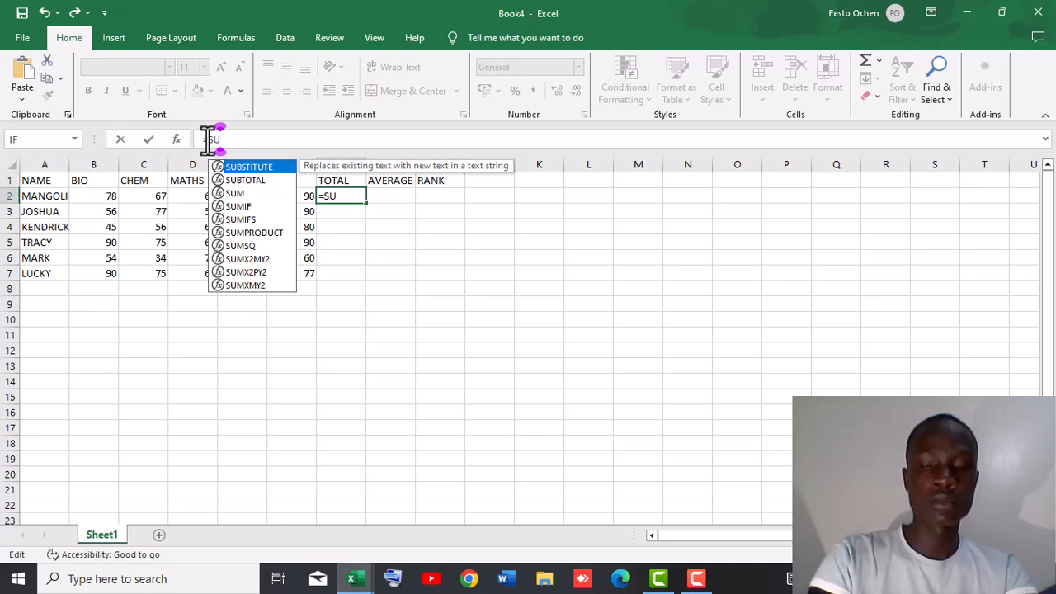
{"action": "type", "text": "M"}
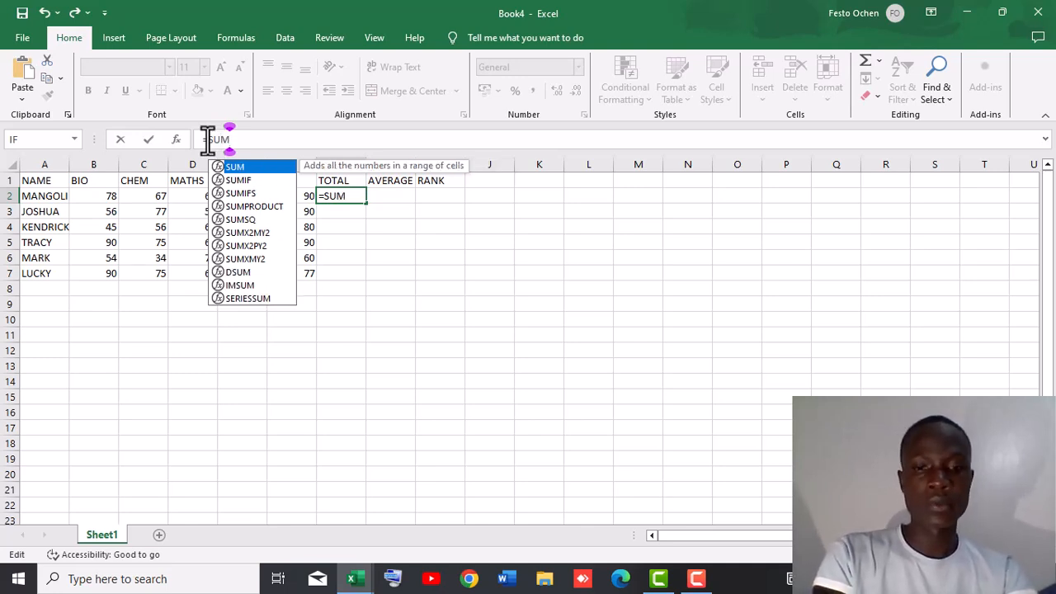
{"action": "type", "text": "("}
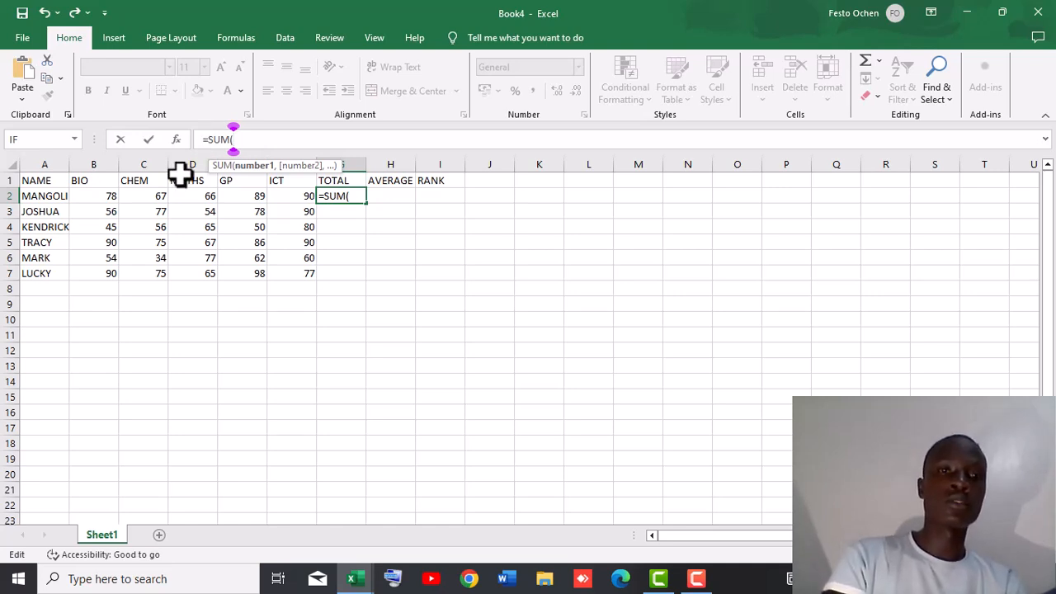
{"action": "left_click", "coordinate": [105, 196]}
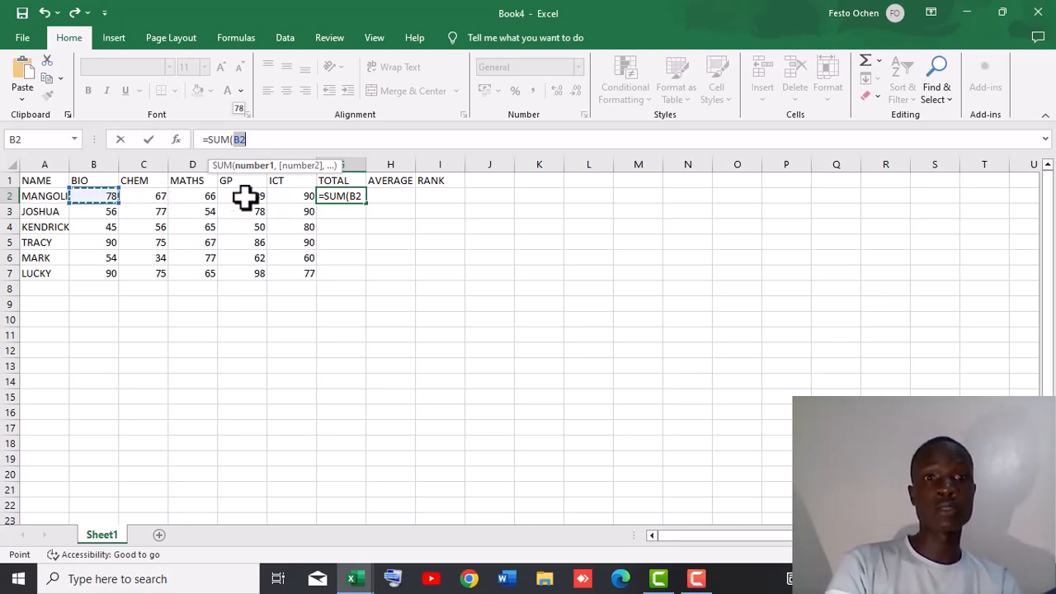
{"action": "mouse_move", "coordinate": [115, 204]}
{"action": "left_mouse_down"}
{"action": "mouse_move", "coordinate": [150, 202]}
{"action": "mouse_move", "coordinate": [105, 208]}
{"action": "mouse_move", "coordinate": [467, 231]}
{"action": "mouse_move", "coordinate": [259, 229]}
{"action": "mouse_move", "coordinate": [133, 204]}
{"action": "left_mouse_up"}
{"action": "left_click", "coordinate": [110, 202]}
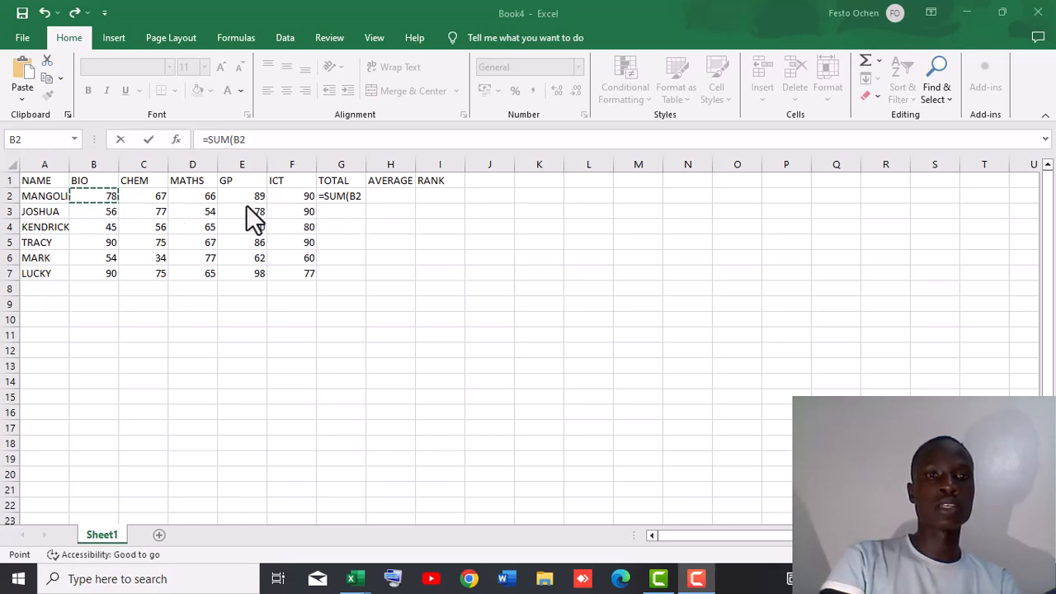
{"action": "left_click", "coordinate": [110, 196]}
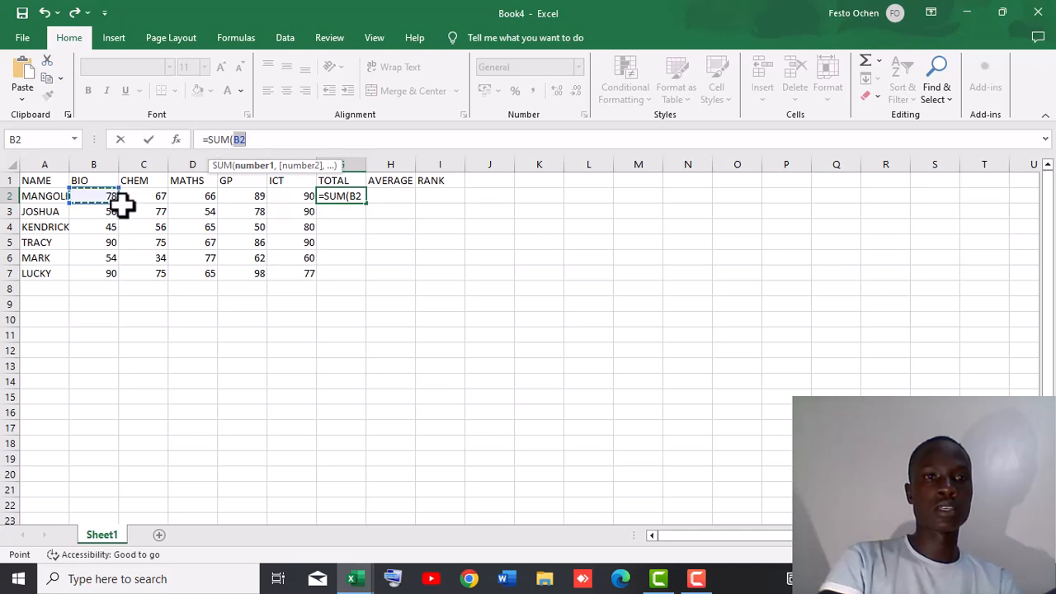
{"action": "left_click_drag", "start_coordinate": [123, 206], "coordinate": [103, 196]}
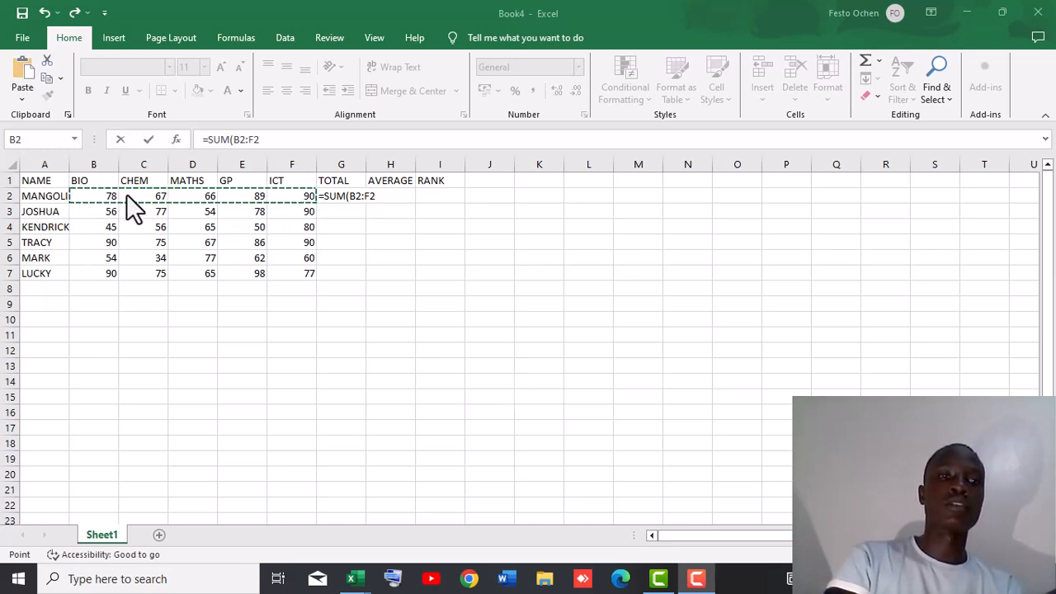
{"action": "left_click", "coordinate": [207, 190]}
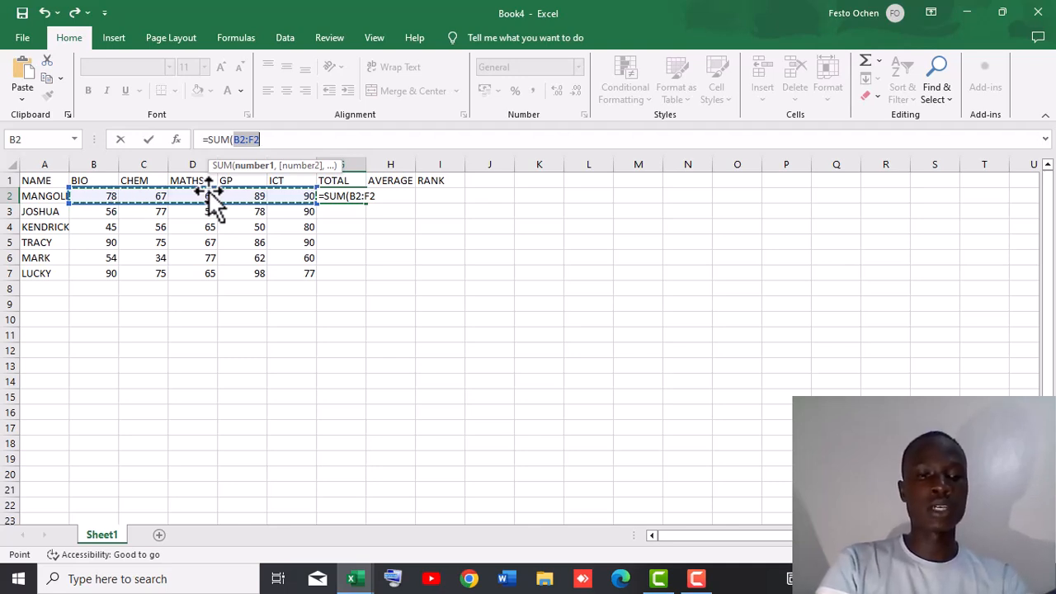
{"action": "type", "text": ")"}
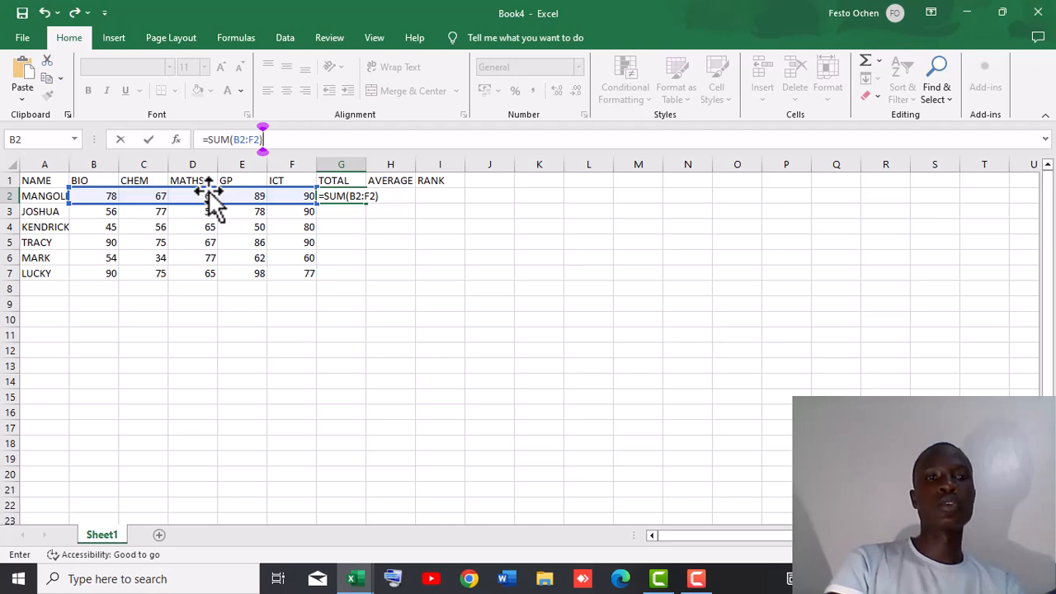
{"action": "key", "text": "Return"}
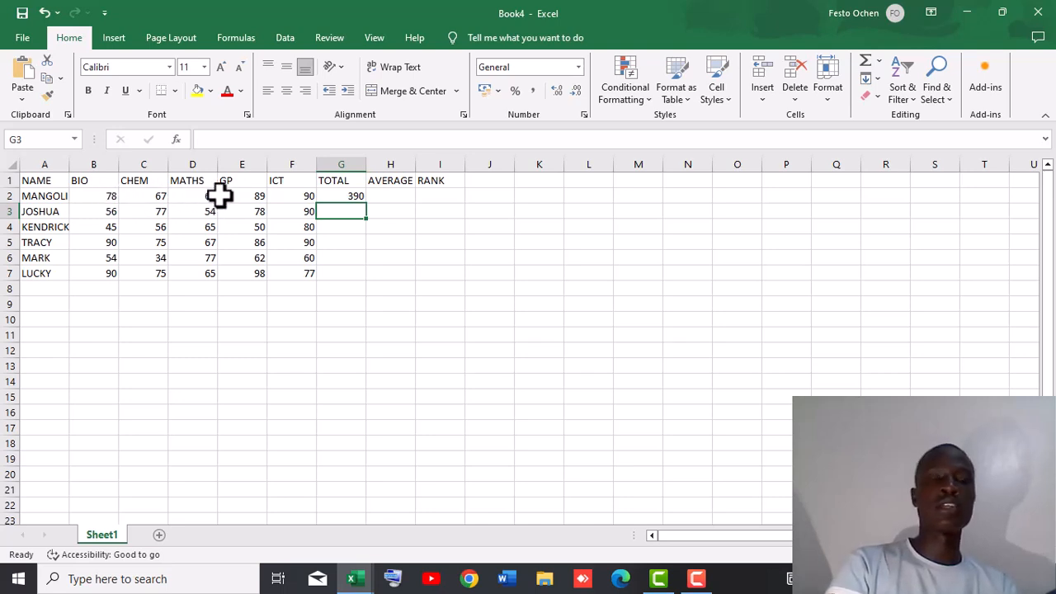
Step: Fill the total formula in cell G2 down to G7 for the remaining students
{"action": "left_click", "coordinate": [349, 195]}
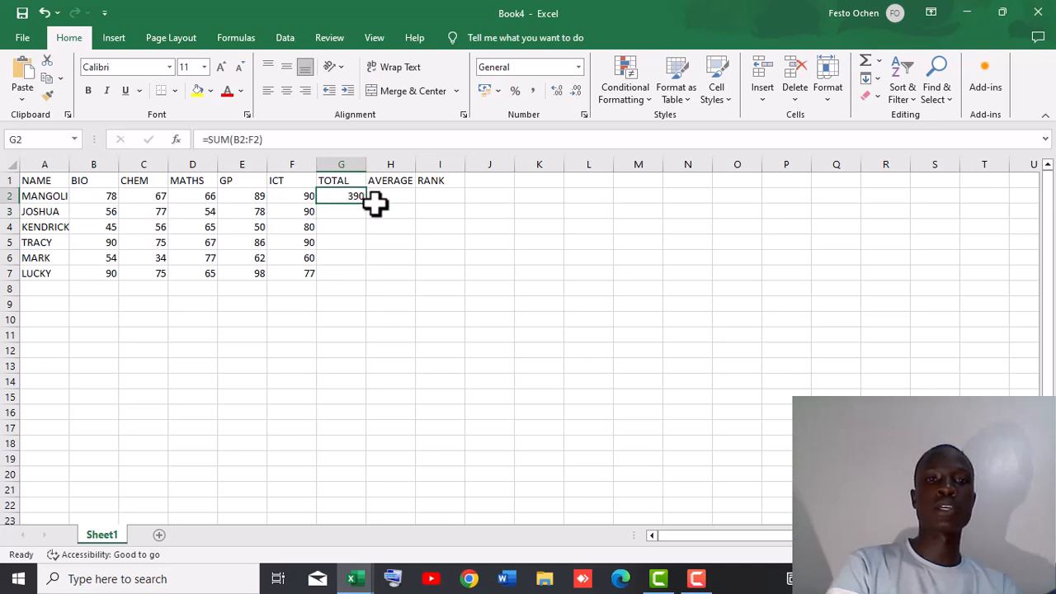
{"action": "left_click_drag", "start_coordinate": [368, 207], "coordinate": [365, 280]}
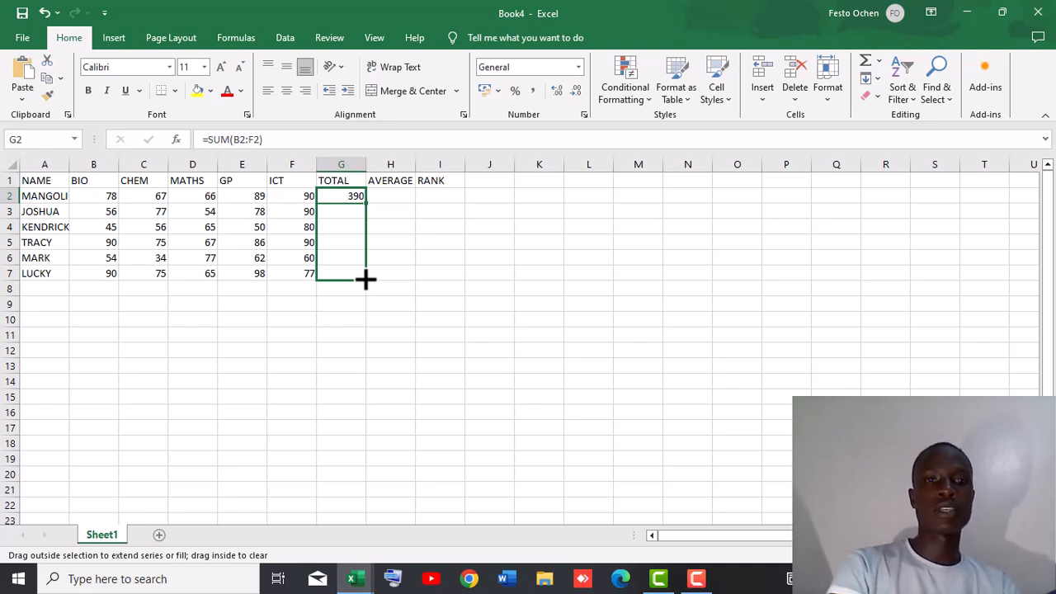
{"action": "mouse_move", "coordinate": [365, 280]}
{"action": "left_mouse_down"}
{"action": "mouse_move", "coordinate": [355, 276]}
{"action": "mouse_move", "coordinate": [363, 266]}
{"action": "mouse_move", "coordinate": [362, 281]}
{"action": "left_mouse_up"}
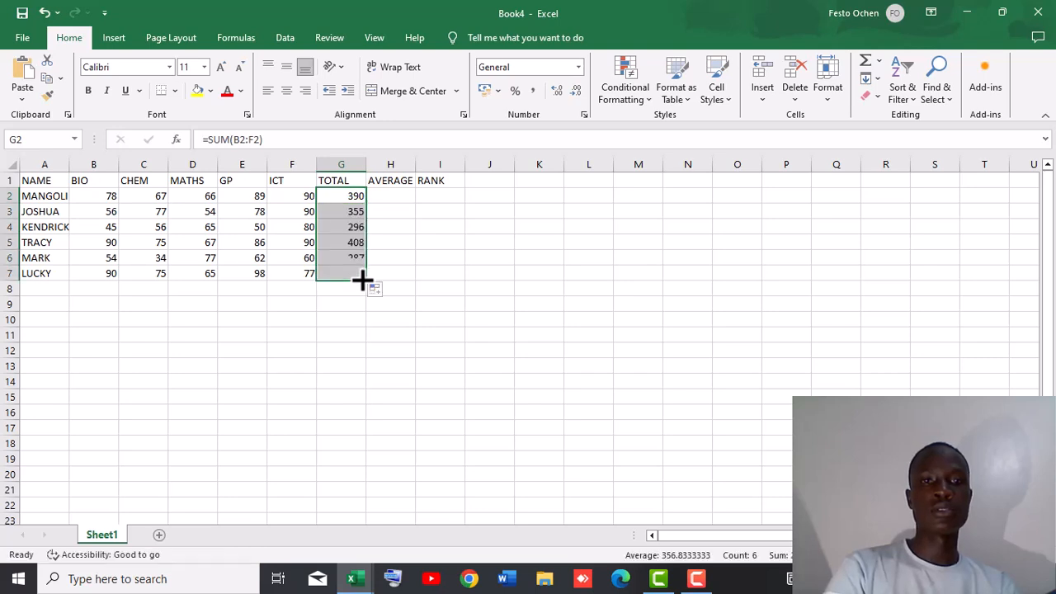
{"action": "key", "text": "Return"}
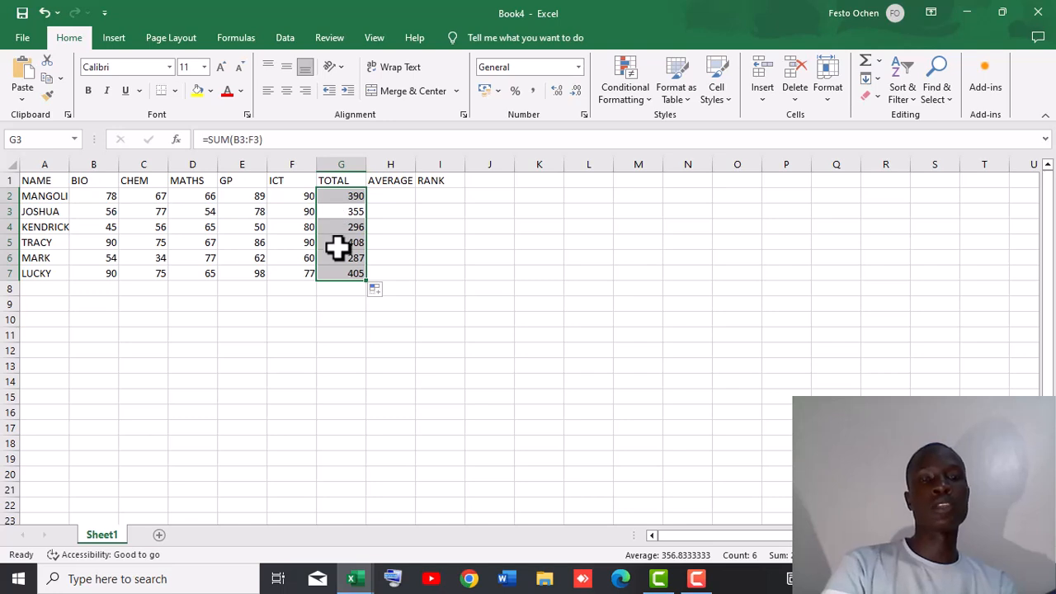
Step: Enter =AVERAGE(B2:F2) in cell H2 to average the first student's five subject marks
{"action": "left_click", "coordinate": [378, 195]}
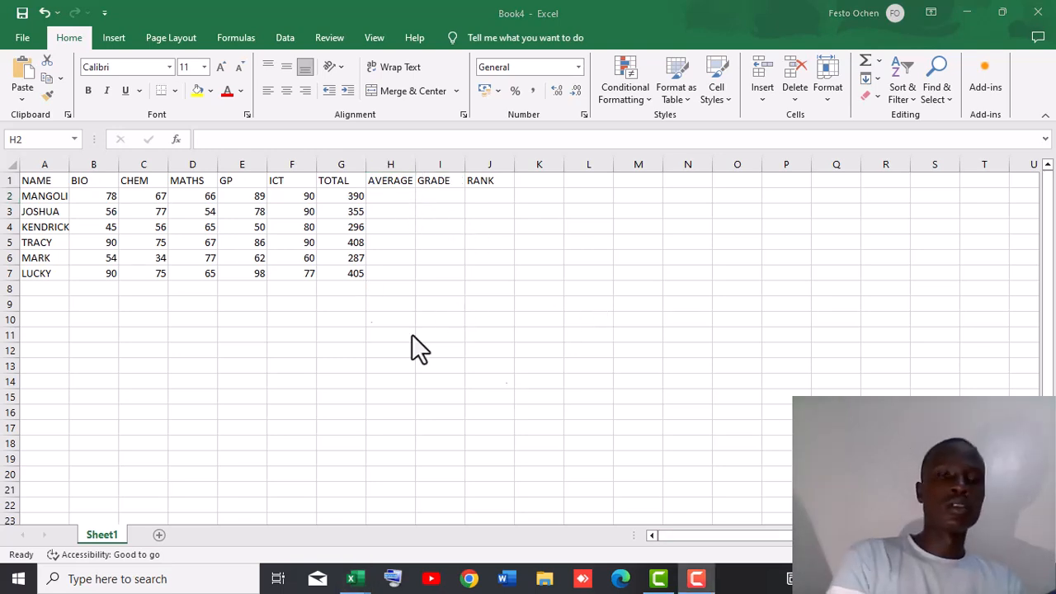
{"action": "left_click", "coordinate": [197, 139]}
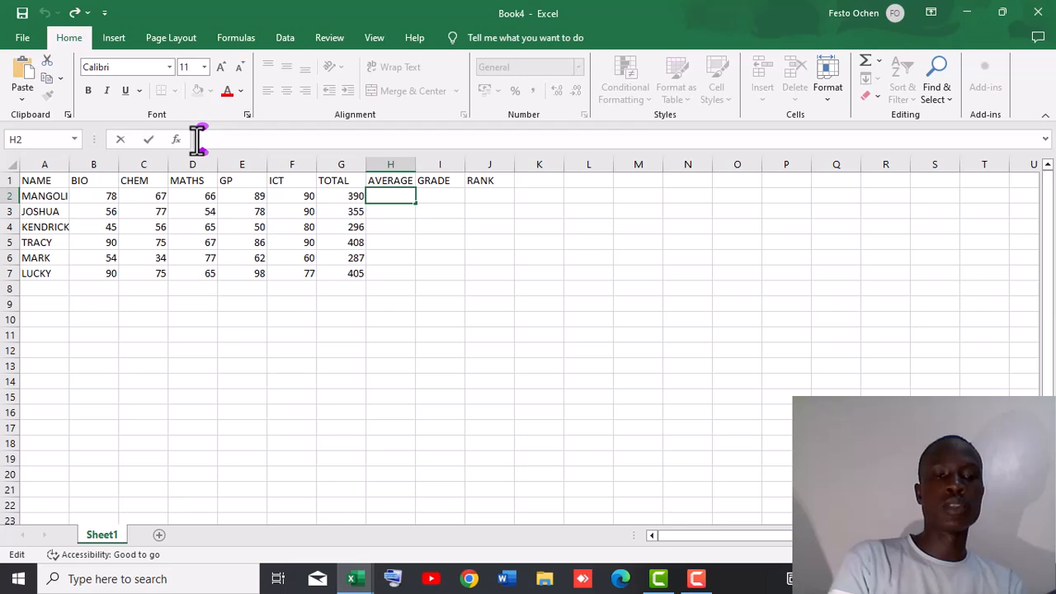
{"action": "type", "text": "="}
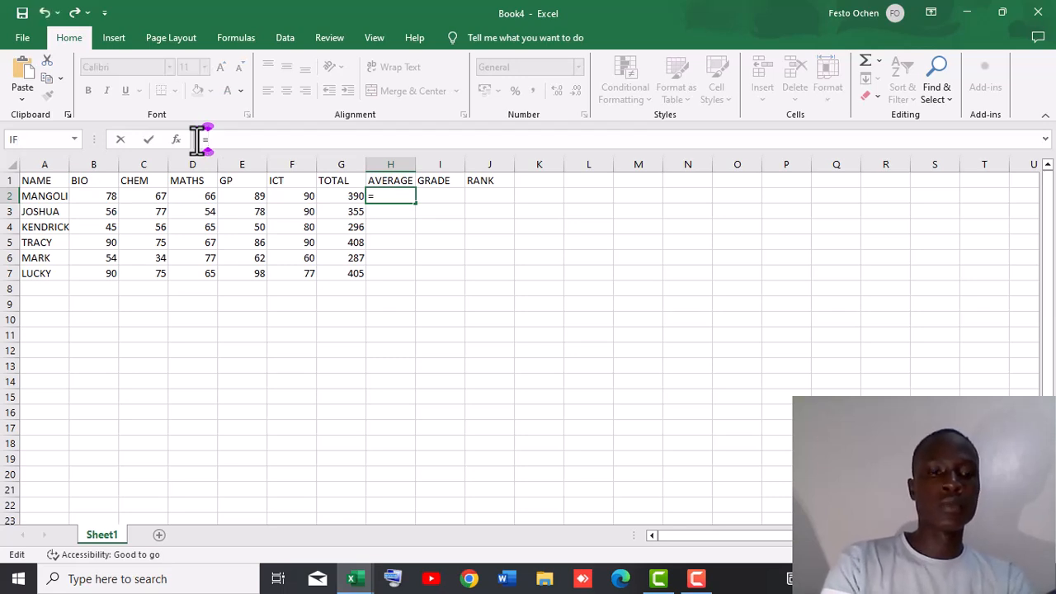
{"action": "type", "text": "AVER"}
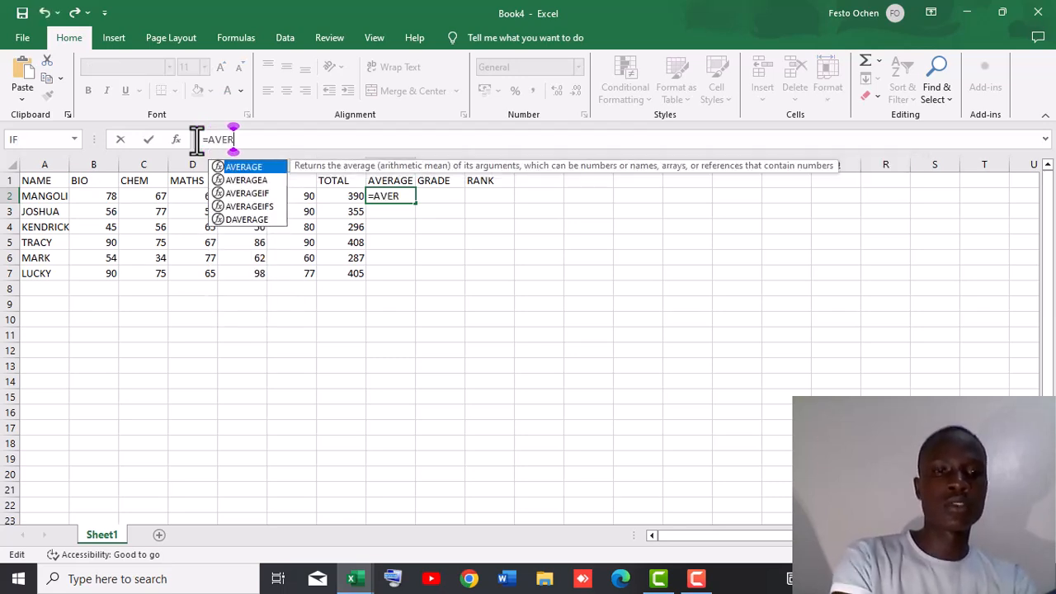
{"action": "double_click", "coordinate": [247, 166]}
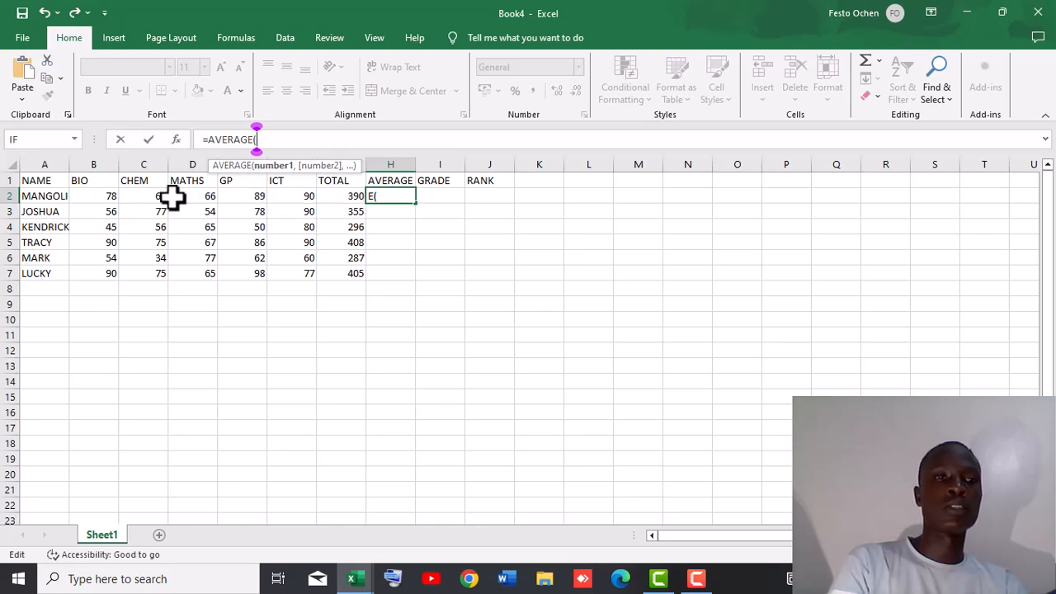
{"action": "left_click", "coordinate": [98, 195]}
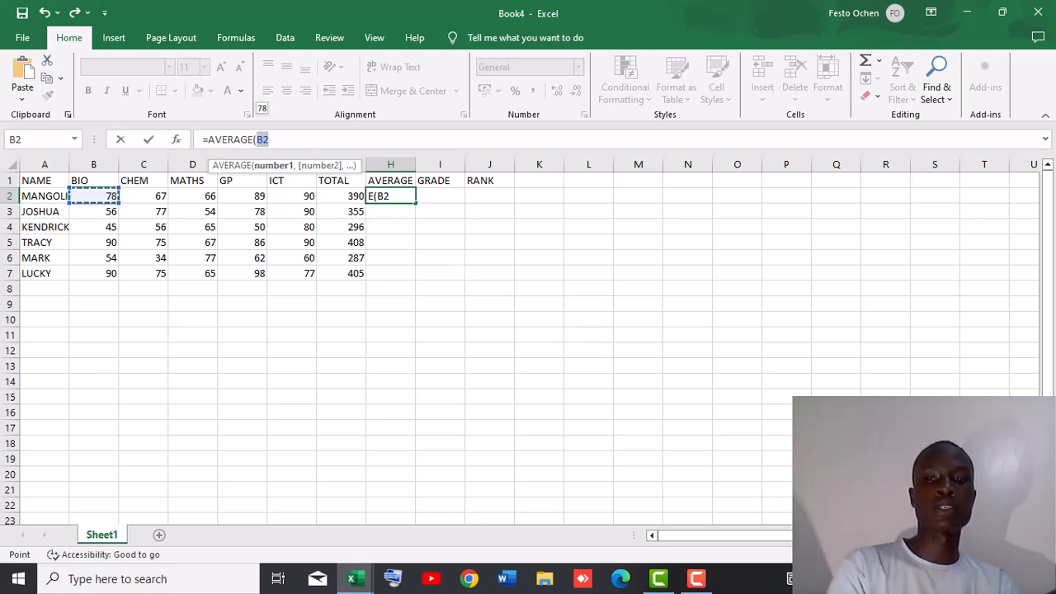
{"action": "key", "text": "shift+Right"}
{"action": "key", "text": "shift+Right"}
{"action": "key", "text": "shift+Right"}
{"action": "key", "text": "shift+Right"}
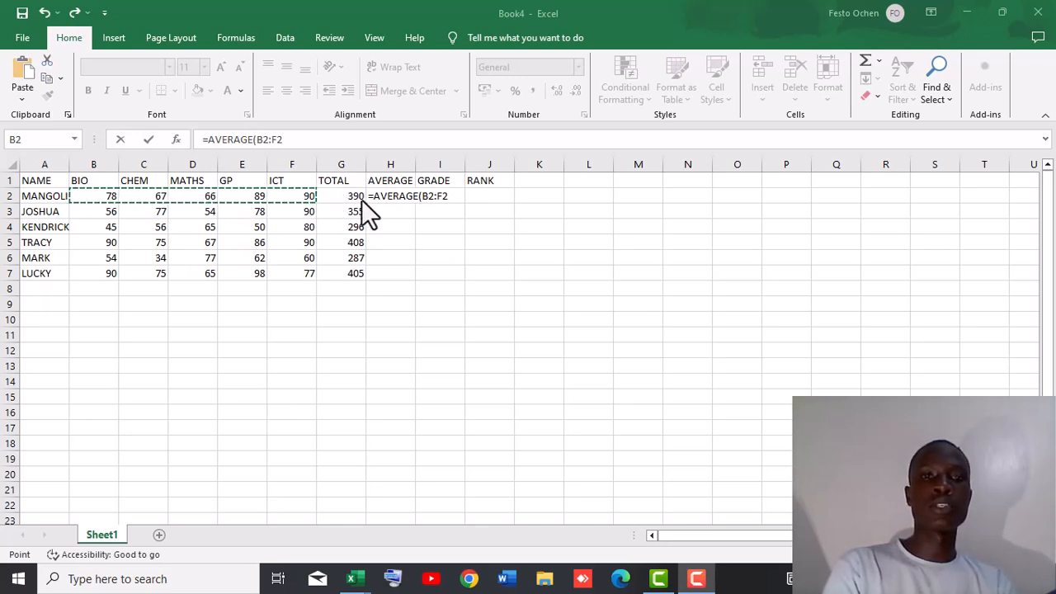
{"action": "left_click", "coordinate": [294, 197]}
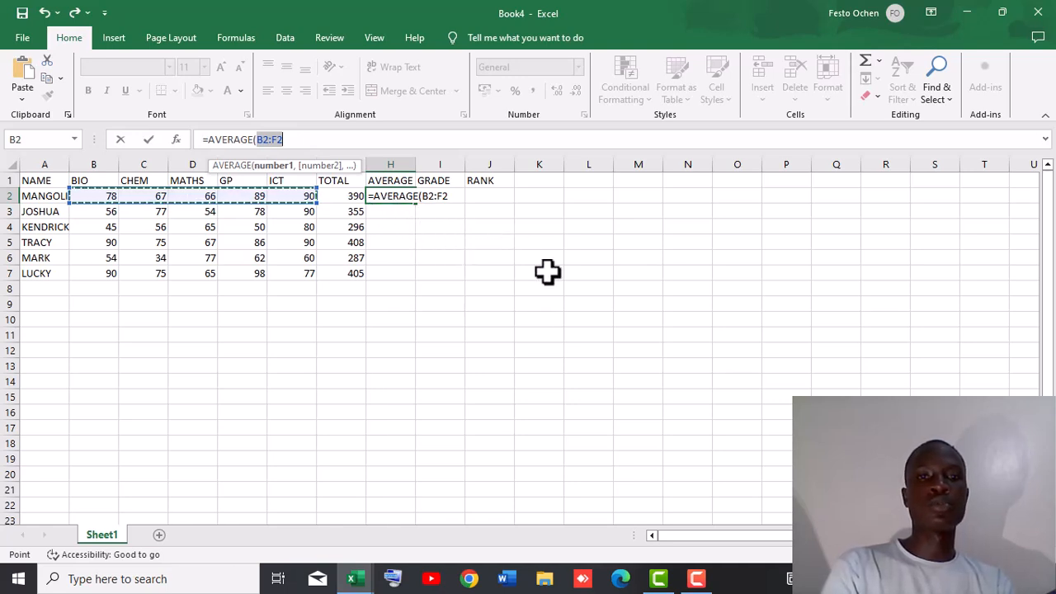
{"action": "key", "text": "alt+Tab"}
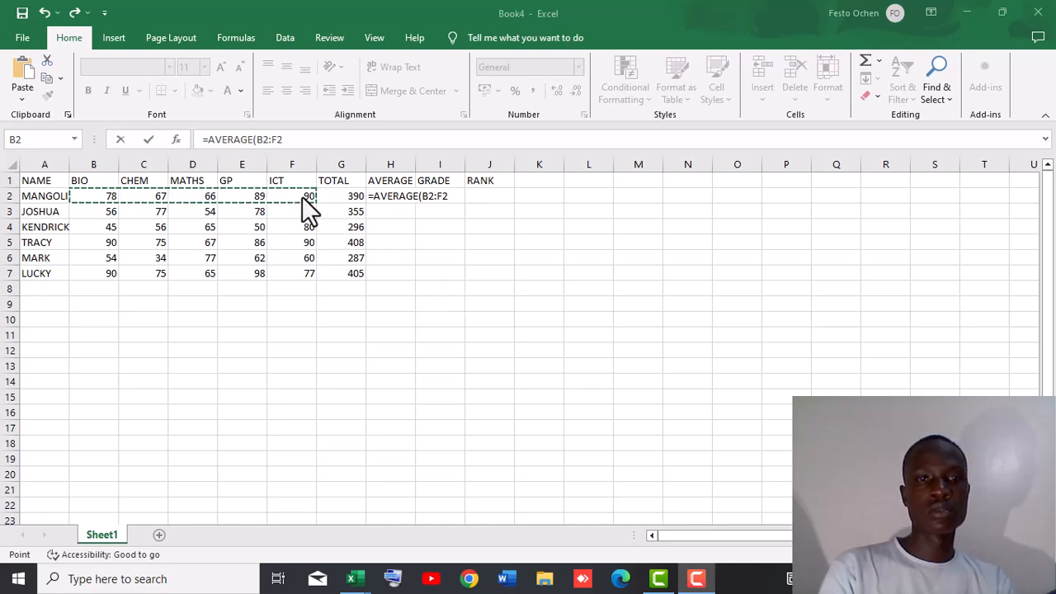
{"action": "key", "text": "alt+Tab"}
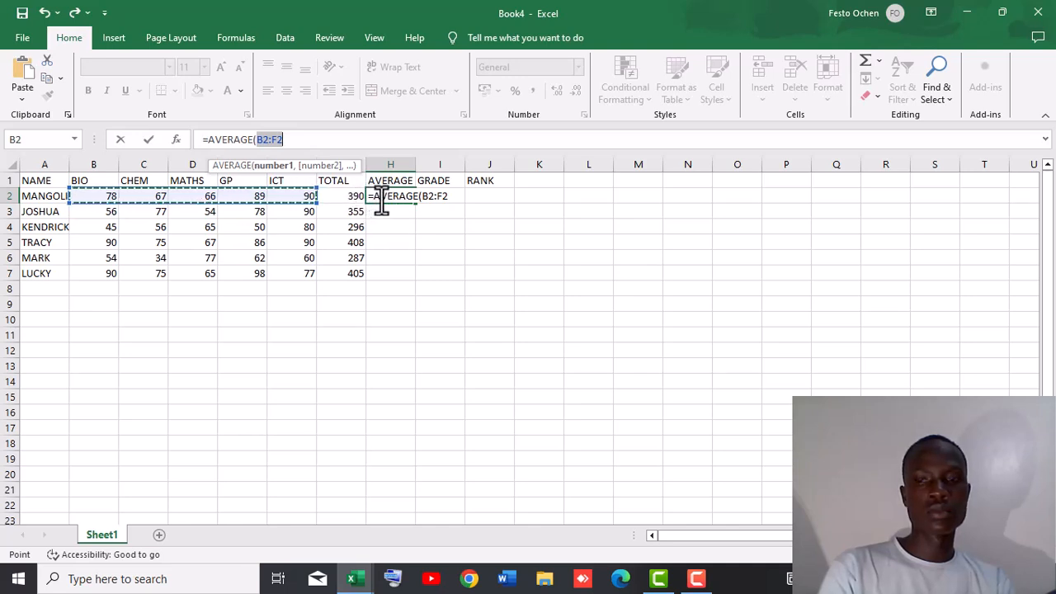
{"action": "key", "text": "Return"}
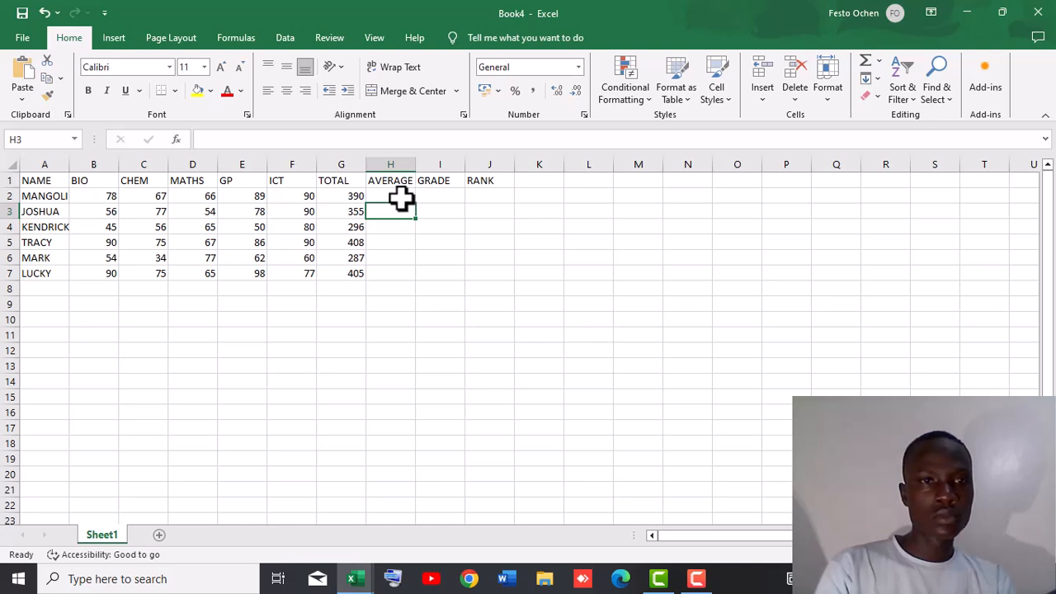
Step: Try to extend the average formula from cell H2 down to H7
{"action": "left_click", "coordinate": [401, 198]}
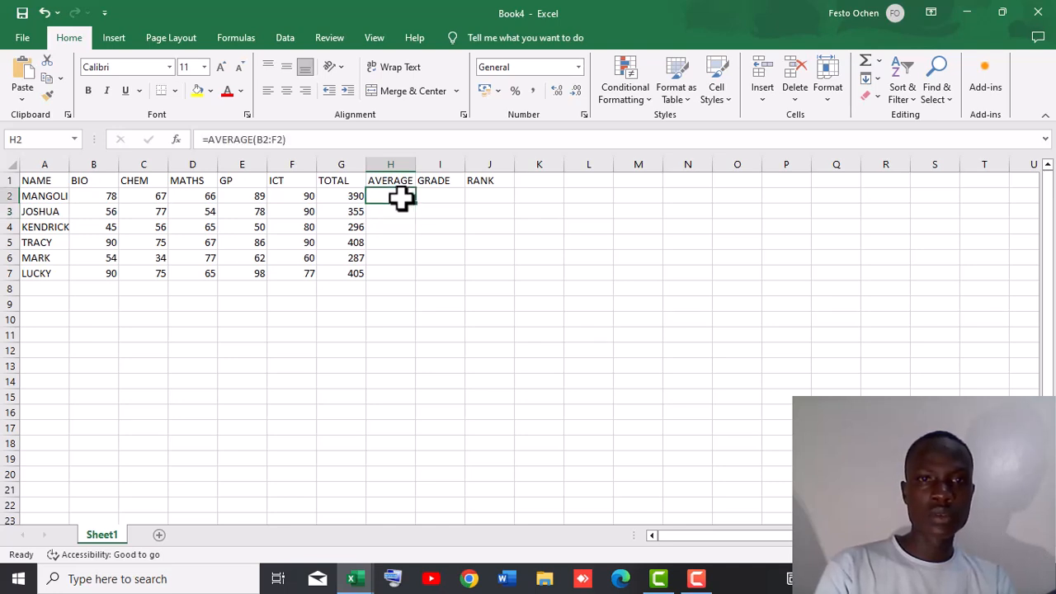
{"action": "left_click_drag", "start_coordinate": [404, 199], "coordinate": [405, 272]}
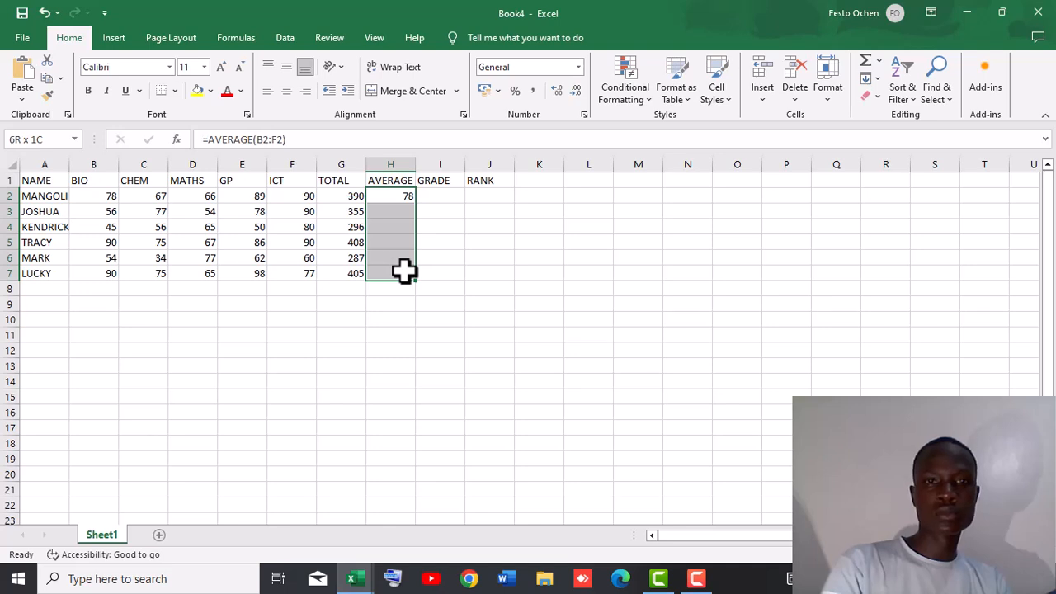
{"action": "left_click_drag", "start_coordinate": [405, 272], "coordinate": [396, 198]}
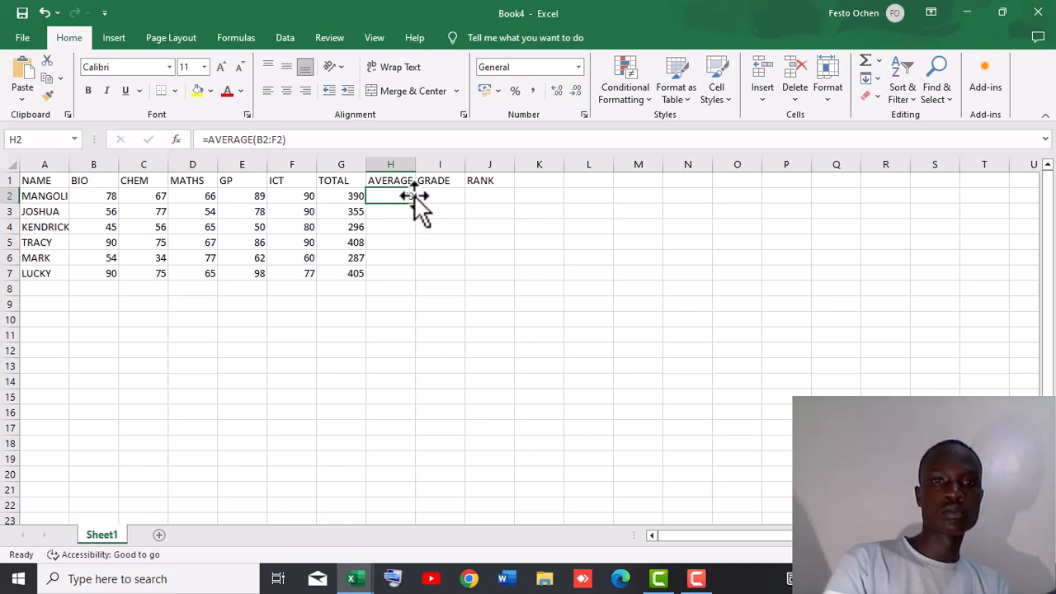
Step: Clear the average formula from cell H2
{"action": "double_click", "coordinate": [395, 196]}
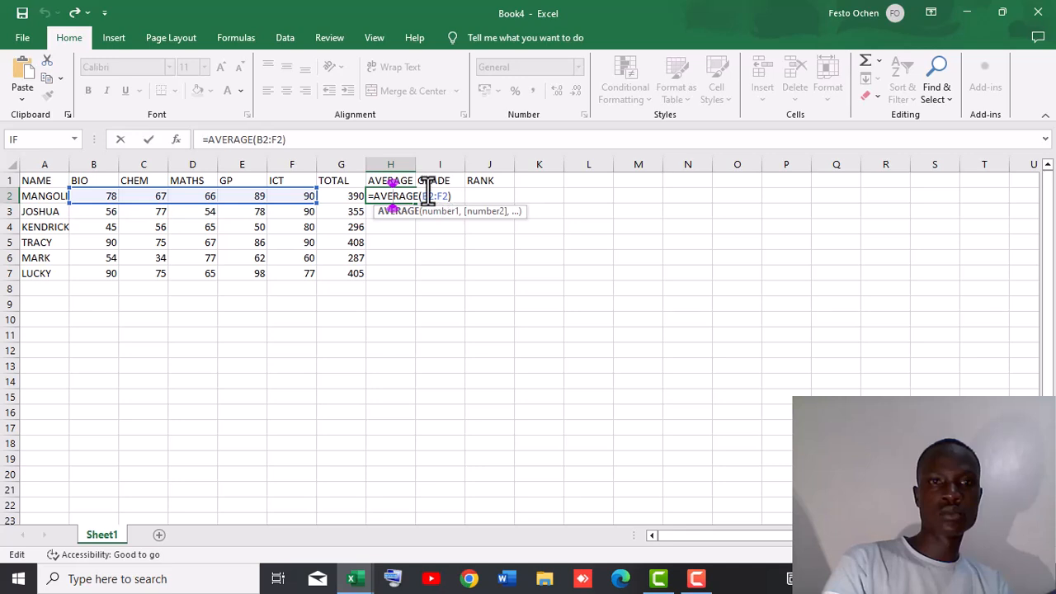
{"action": "left_click", "coordinate": [288, 140]}
{"action": "key", "text": "BackSpace"}
{"action": "key", "text": "BackSpace"}
{"action": "key", "text": "BackSpace"}
{"action": "key", "text": "BackSpace"}
{"action": "key", "text": "BackSpace"}
{"action": "key", "text": "BackSpace"}
{"action": "key", "text": "BackSpace"}
{"action": "key", "text": "BackSpace"}
{"action": "key", "text": "BackSpace"}
{"action": "key", "text": "BackSpace"}
{"action": "key", "text": "BackSpace"}
{"action": "key", "text": "BackSpace"}
{"action": "key", "text": "BackSpace"}
{"action": "key", "text": "BackSpace"}
{"action": "key", "text": "BackSpace"}
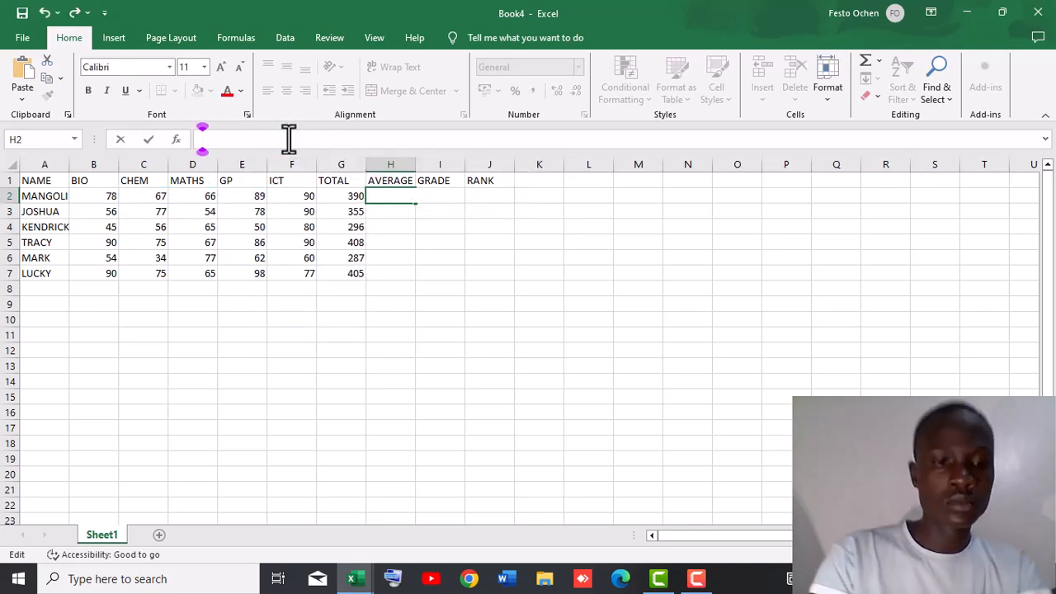
Step: Calculate the first student's average in cell H2 with the formula =AVERAGE(B2:F2)
{"action": "type", "text": "="}
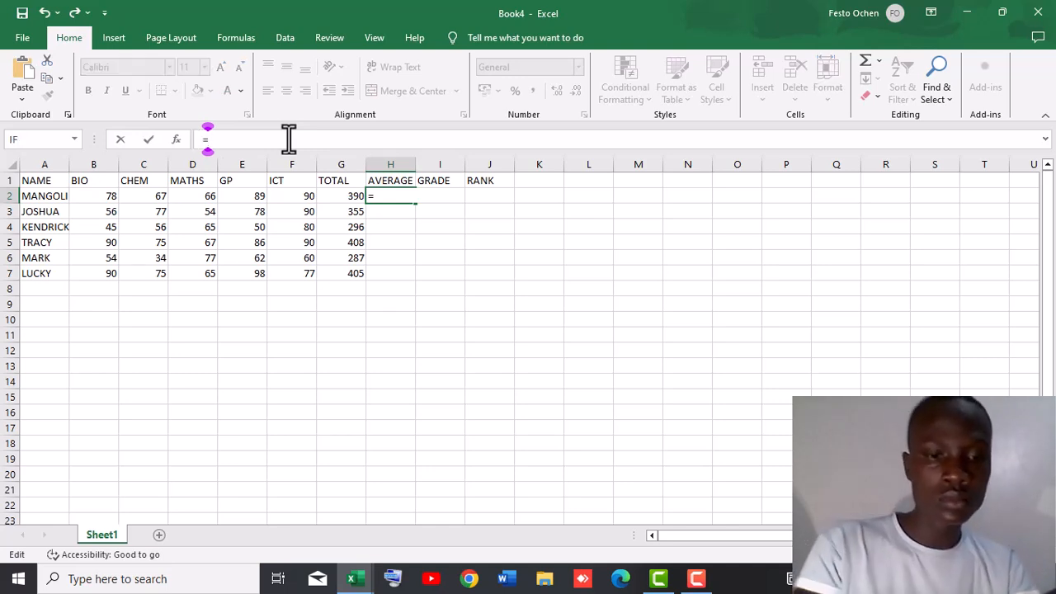
{"action": "type", "text": "AVER"}
{"action": "type", "text": "AGE"}
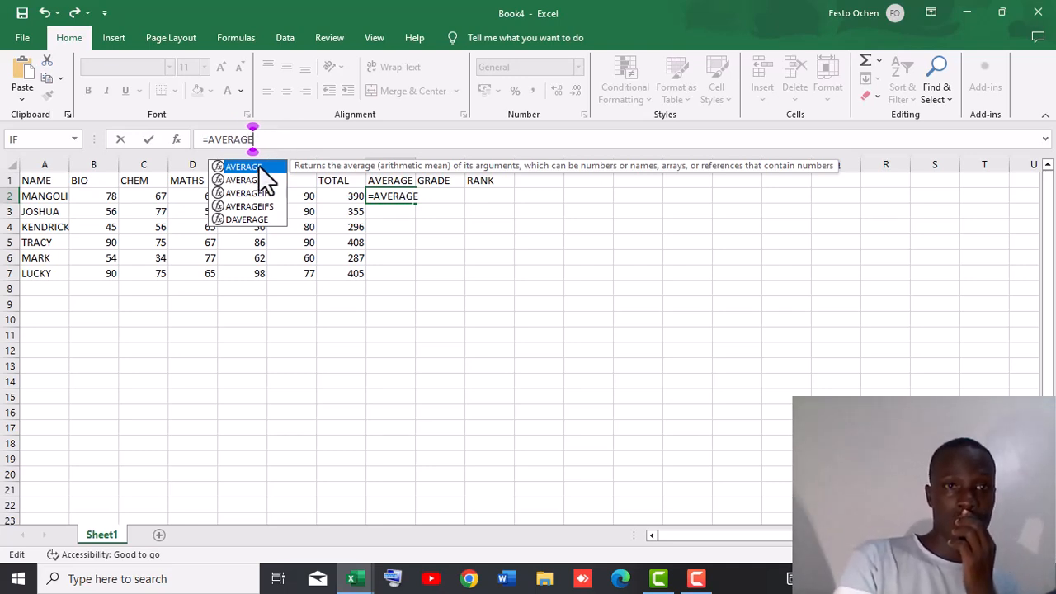
{"action": "double_click", "coordinate": [258, 166]}
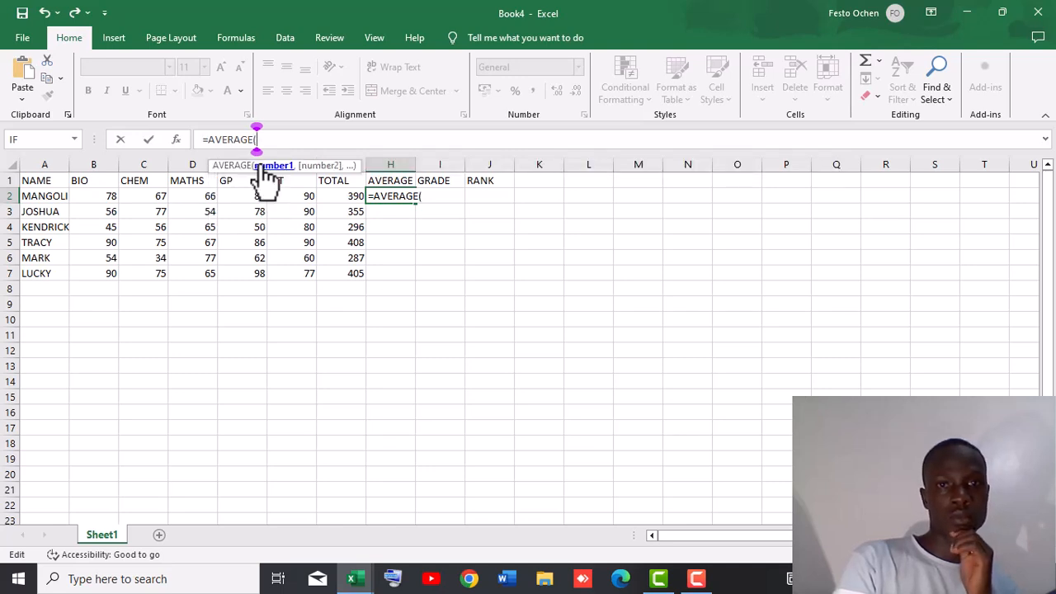
{"action": "left_click", "coordinate": [97, 196]}
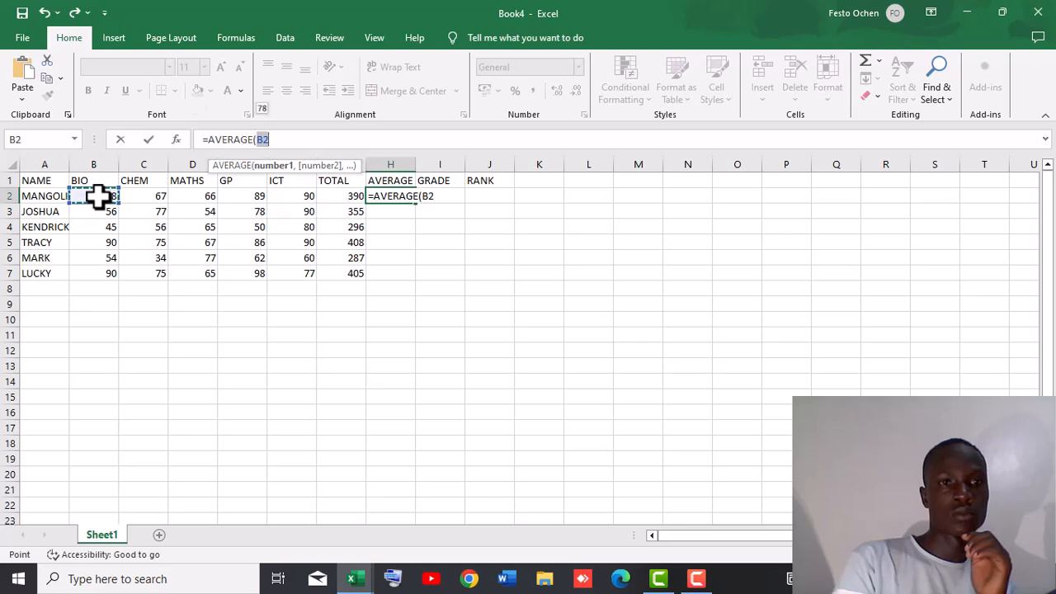
{"action": "left_click_drag", "start_coordinate": [108, 196], "coordinate": [310, 195]}
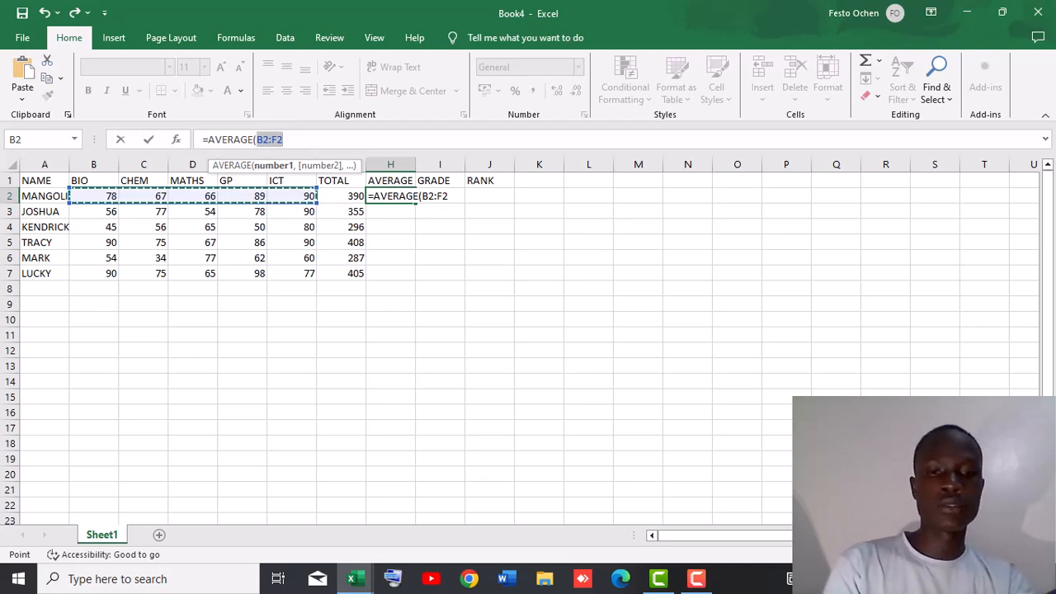
{"action": "type", "text": ")"}
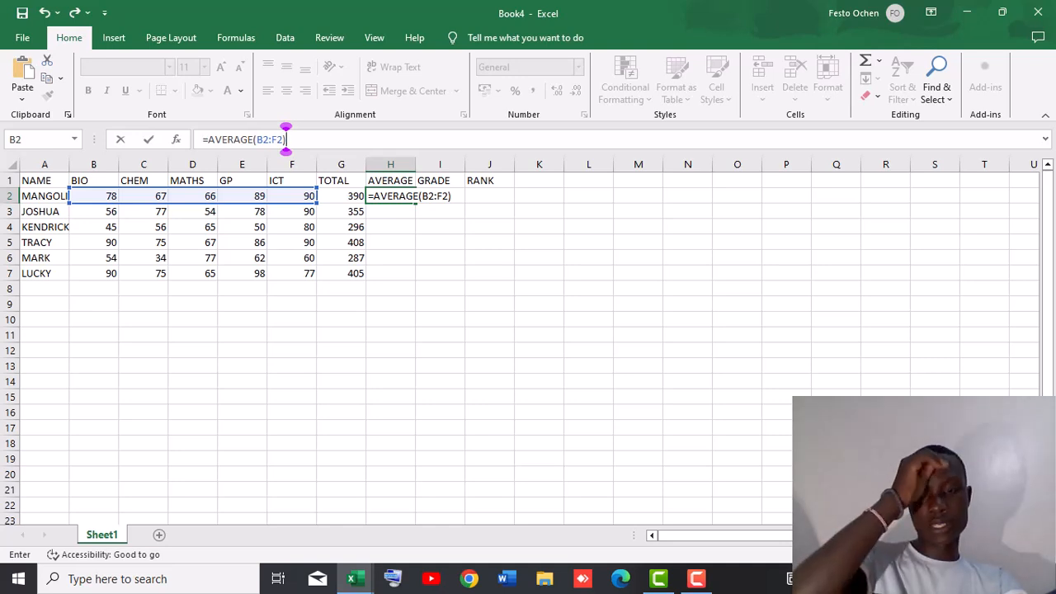
{"action": "key", "text": "Return"}
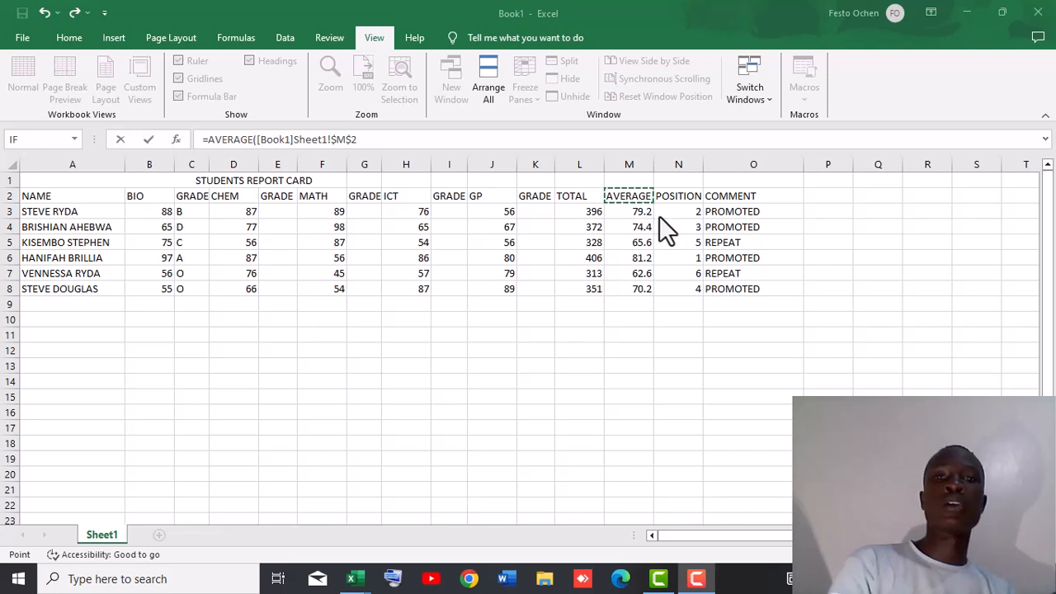
{"action": "left_click", "coordinate": [725, 216]}
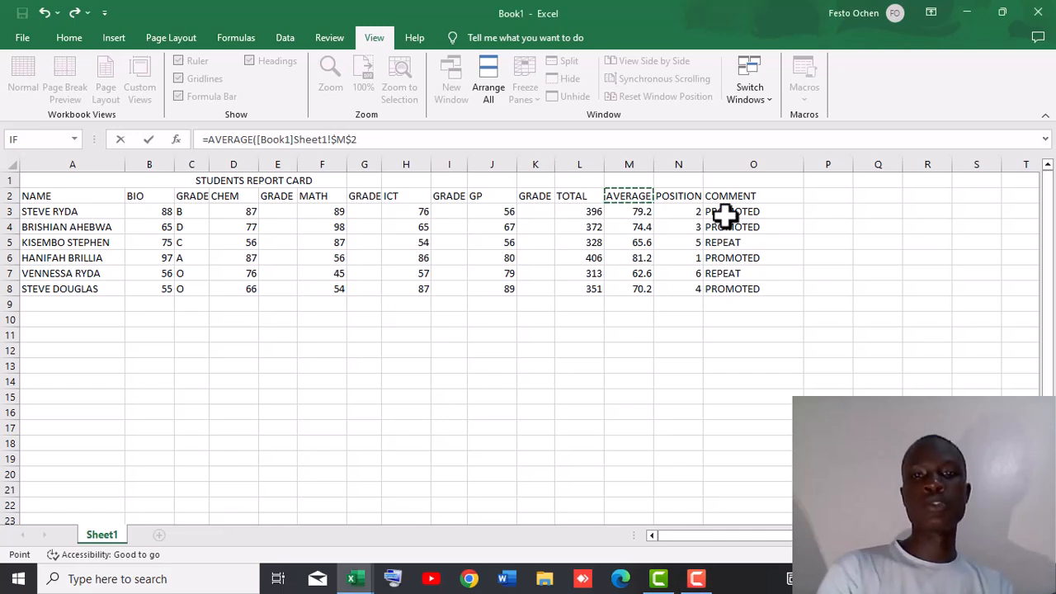